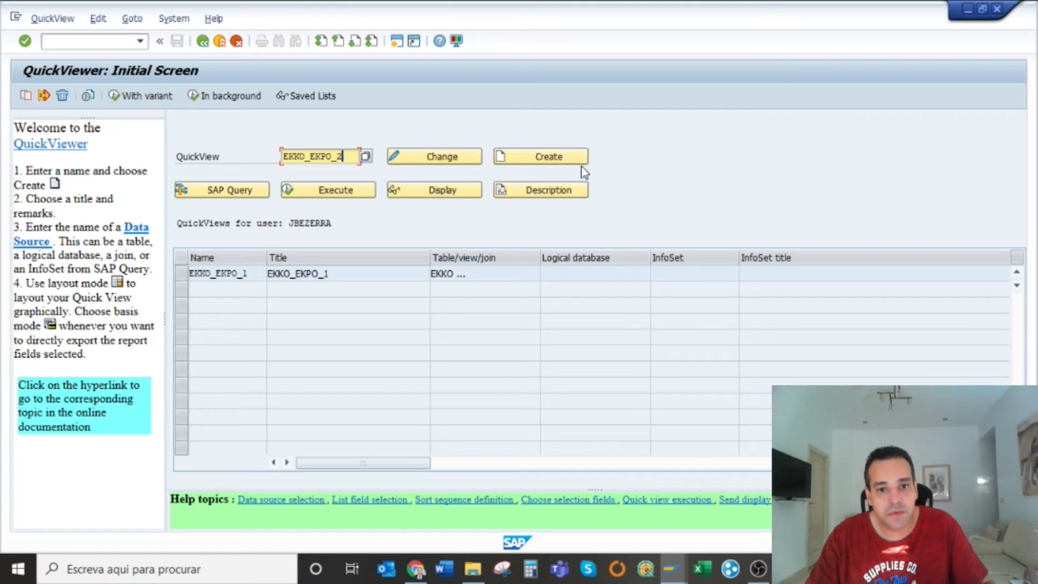
# Step: Create the QuickView EKKO_EKPO_2 and give it the title "Report of PO's"
pyautogui.click(554, 159)
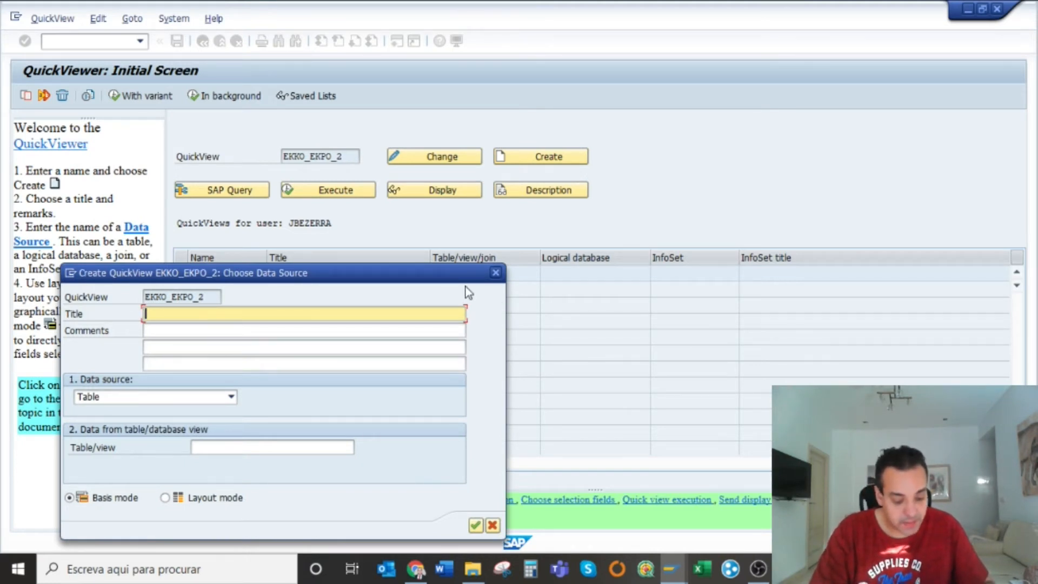
pyautogui.write('rEPORT')
pyautogui.press('BackSpace')
pyautogui.press('BackSpace')
pyautogui.press('BackSpace')
pyautogui.press('BackSpace')
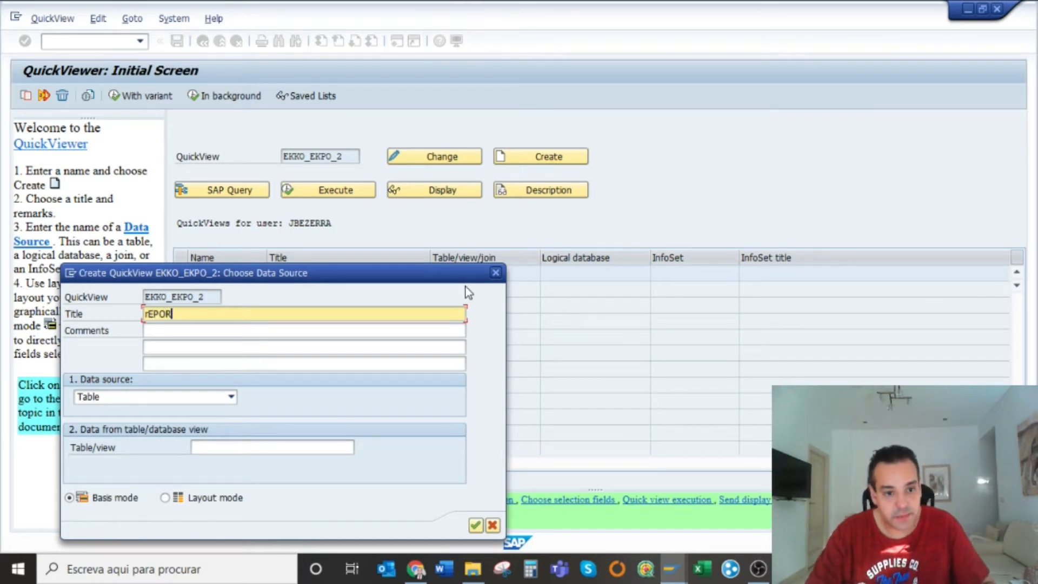
pyautogui.press('BackSpace')
pyautogui.press('BackSpace')
pyautogui.write('Re')
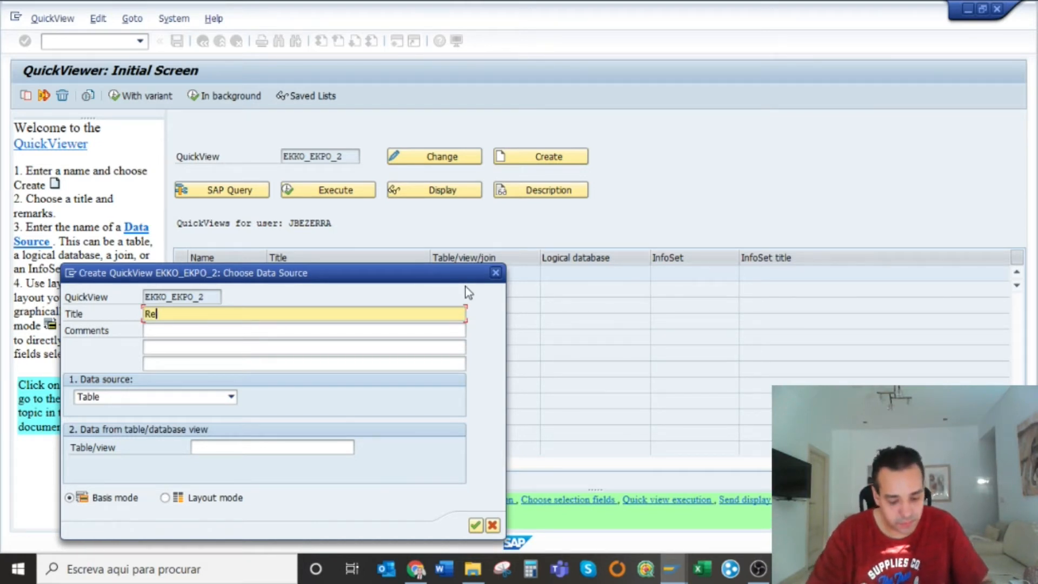
pyautogui.write('port of ')
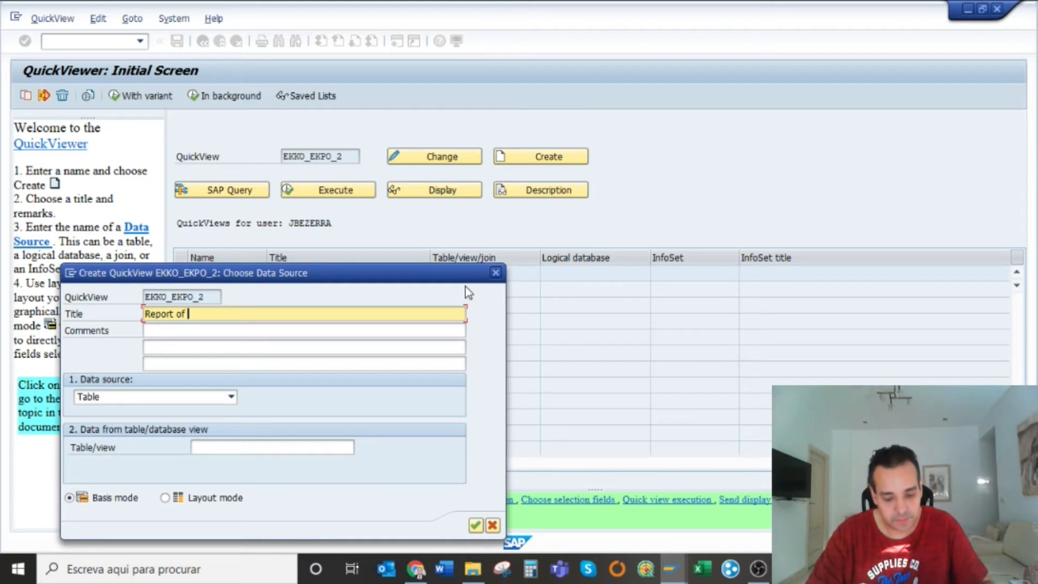
pyautogui.write("PO's")
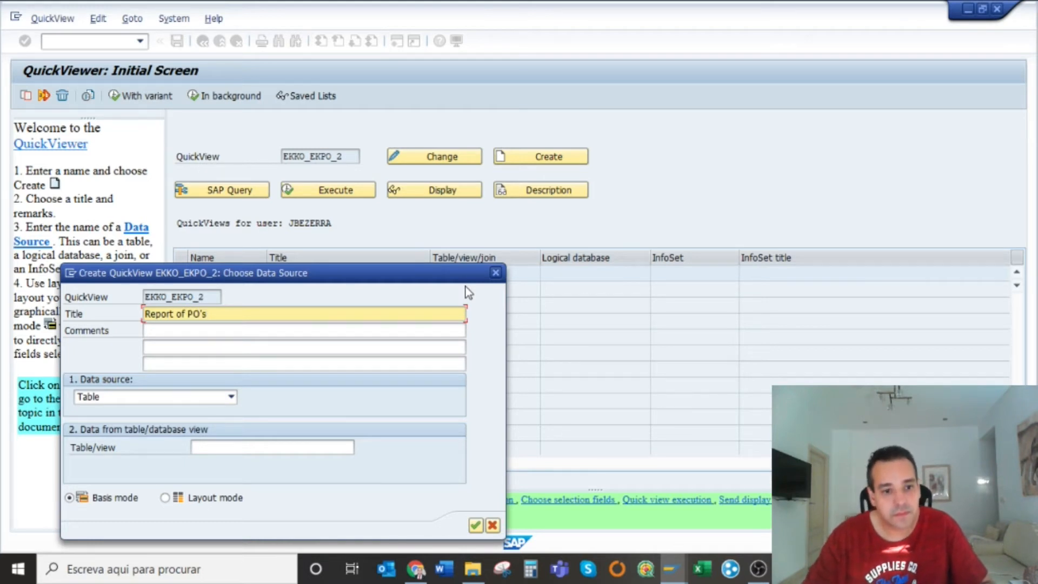
# Step: Choose Table join as the QuickView's data source and confirm the creation settings
pyautogui.click(234, 398)
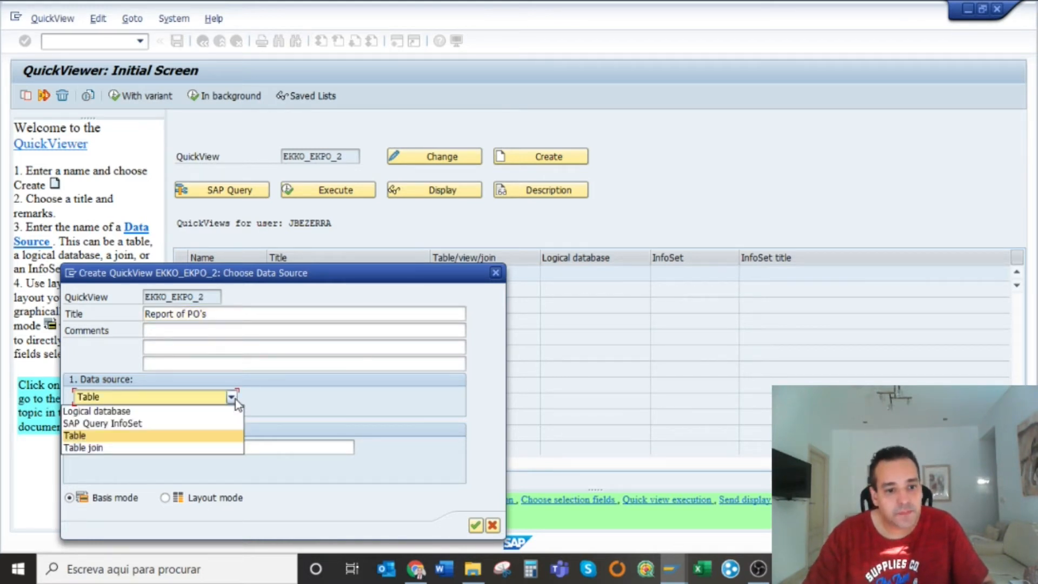
pyautogui.click(216, 448)
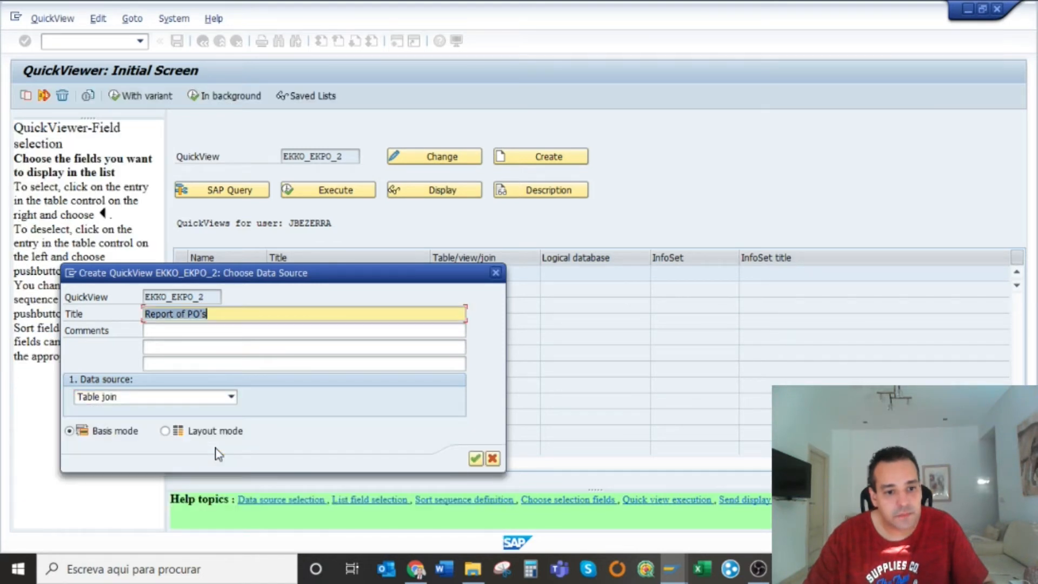
pyautogui.click(475, 459)
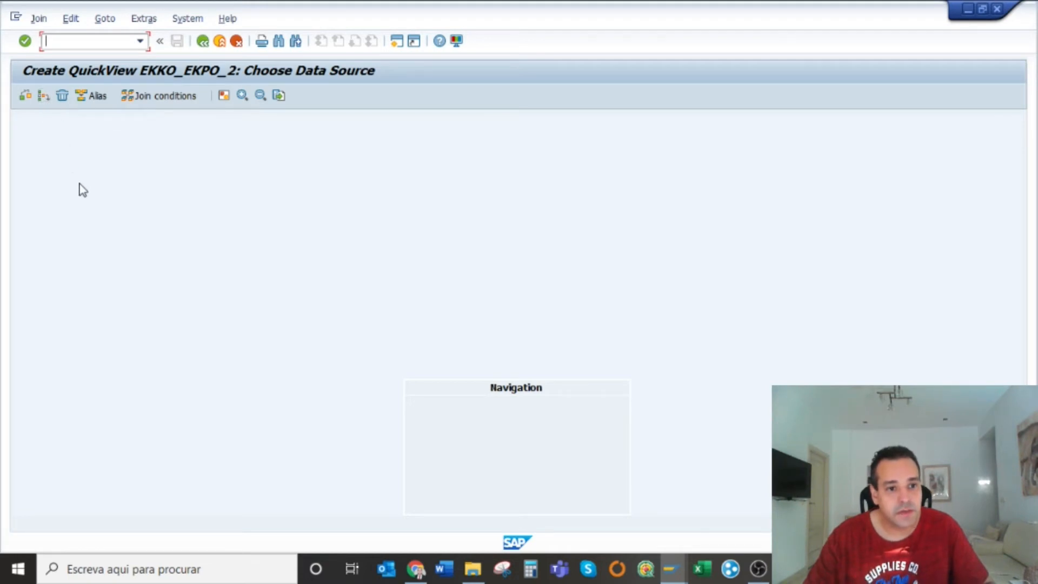
# Step: Add the tables EKKO and EKPO to the table join
pyautogui.click(42, 96)
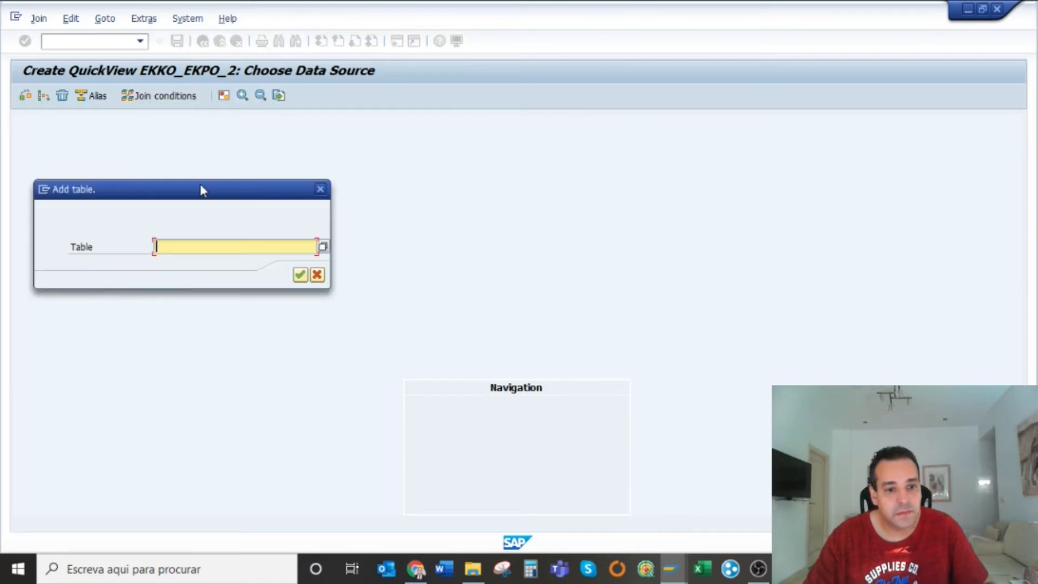
pyautogui.write('E')
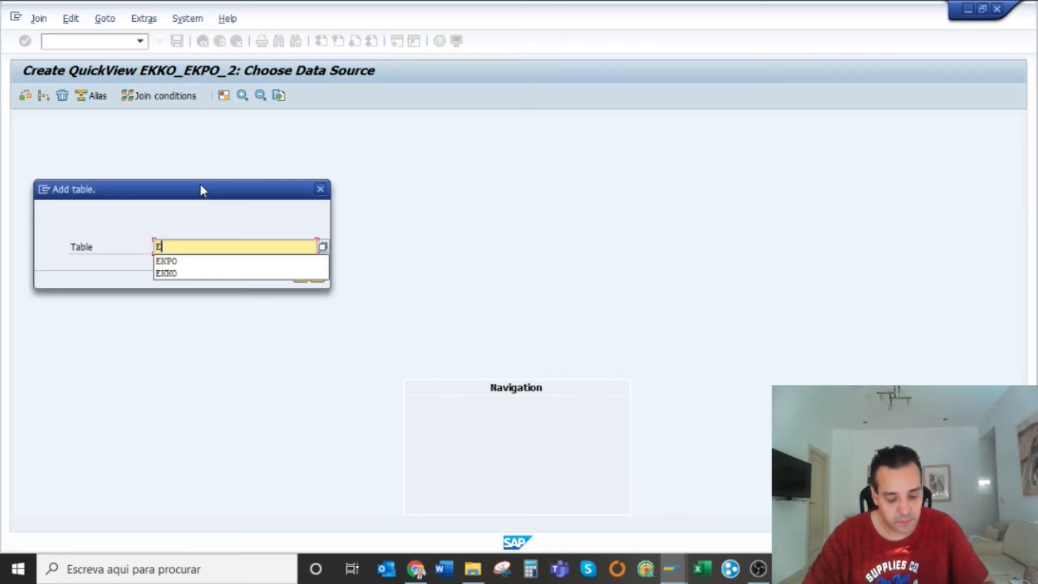
pyautogui.write('KKO')
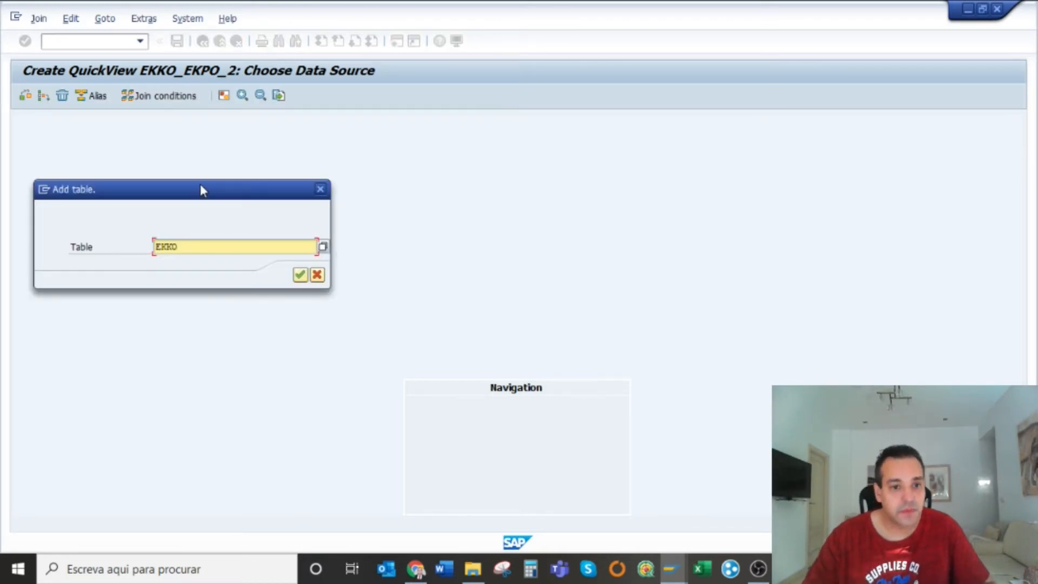
pyautogui.click(300, 275)
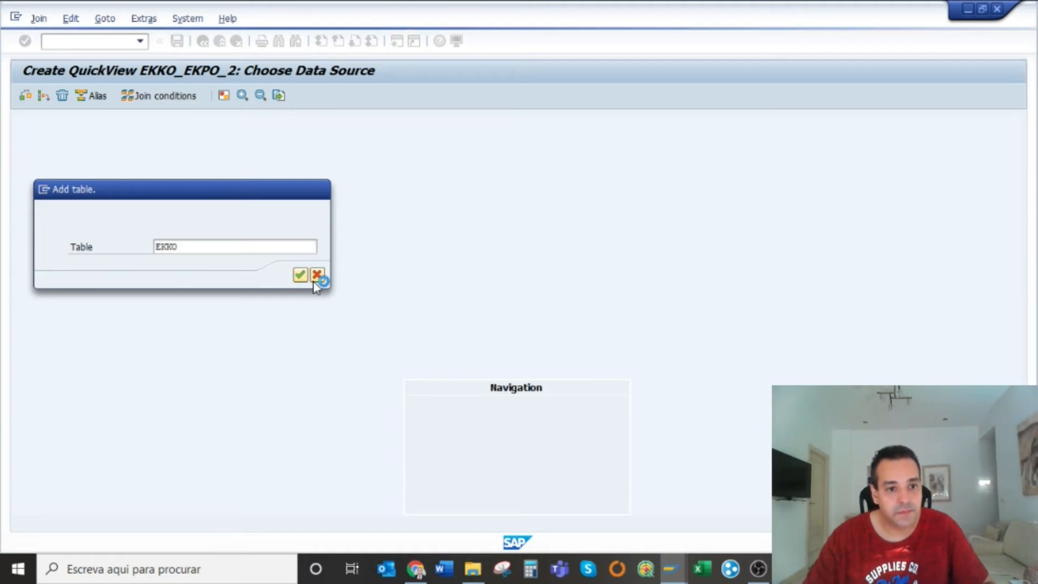
pyautogui.click(47, 100)
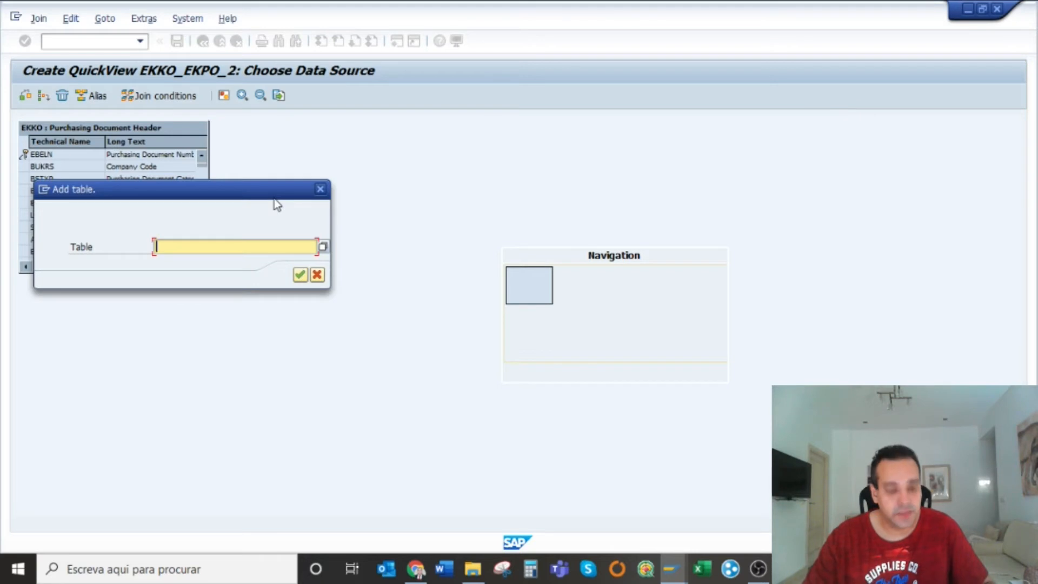
pyautogui.write('EKPO')
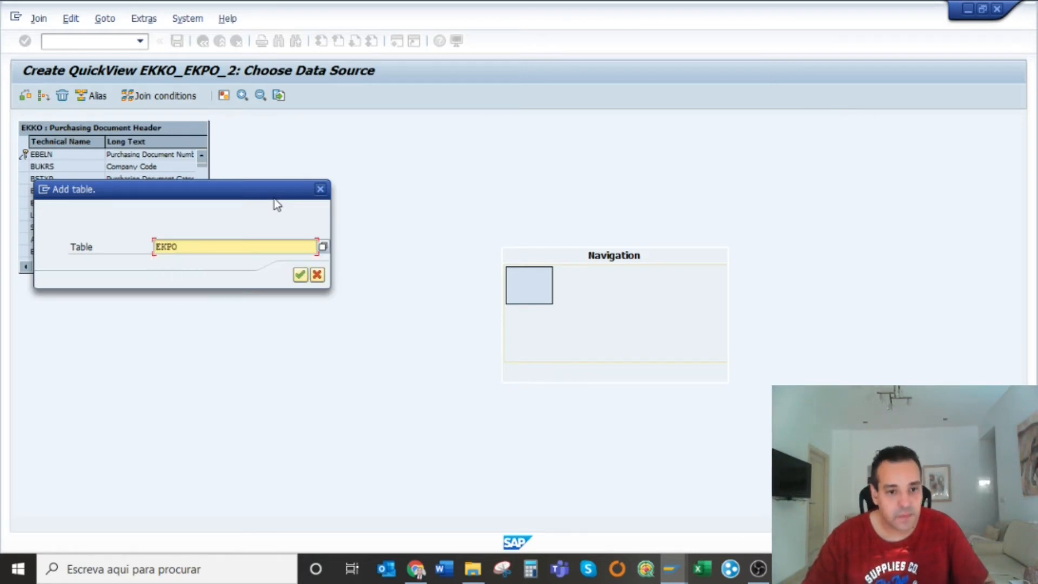
pyautogui.click(299, 275)
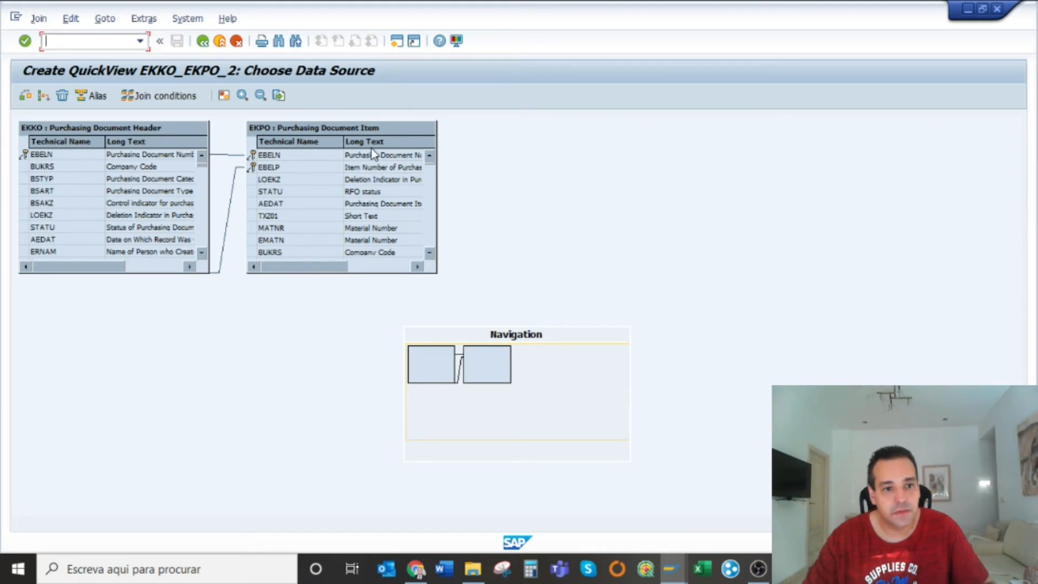
# Step: Delete the join link that ends at EBELP in EKPO, then return to the QuickView's field selection
pyautogui.click(231, 190)
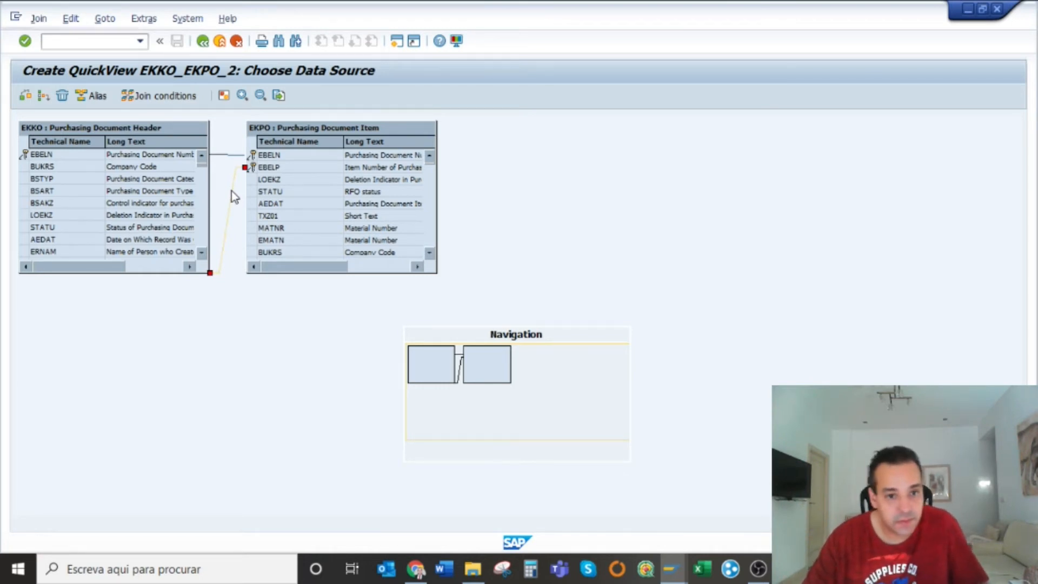
pyautogui.rightClick(231, 190)
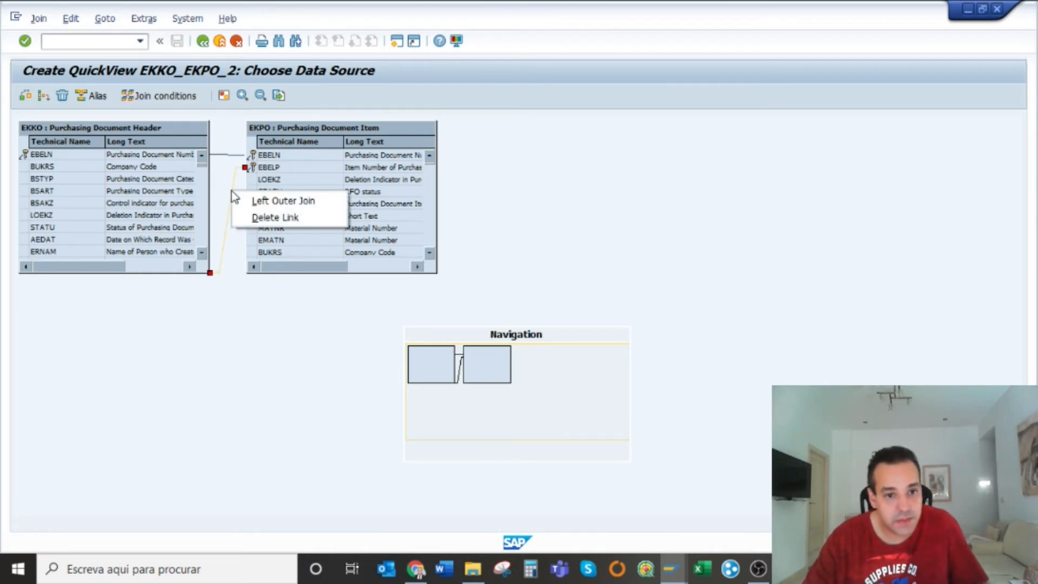
pyautogui.click(292, 218)
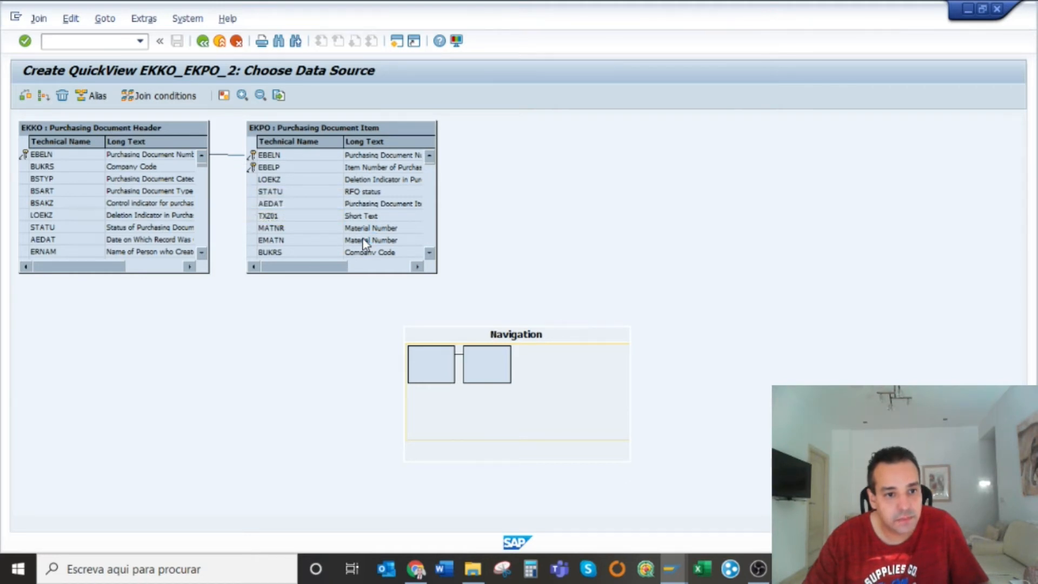
pyautogui.click(202, 44)
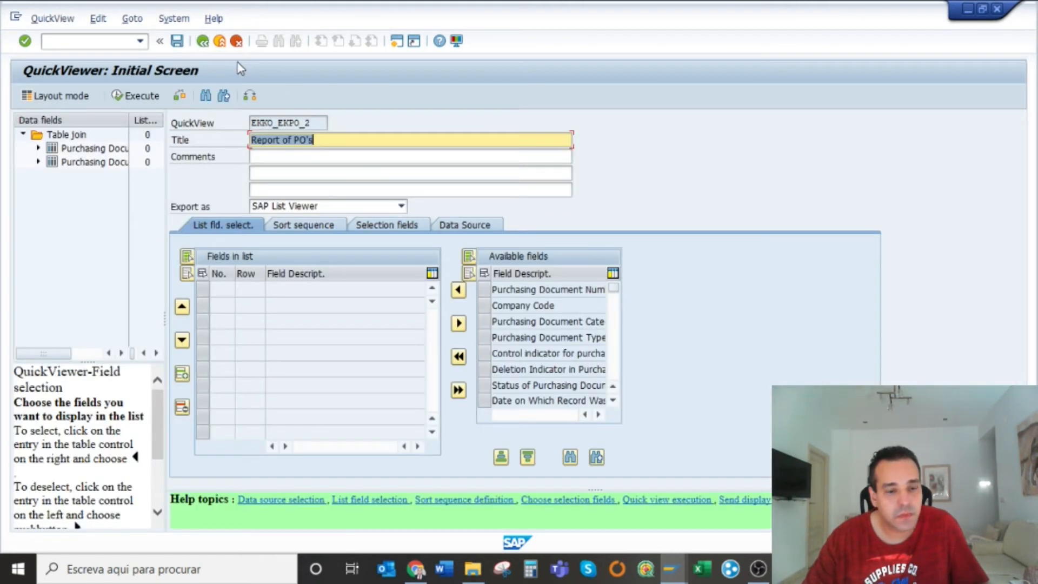
# Step: Widen the data fields area and its name, list and selection columns, and expand the fields of table EKKO
pyautogui.moveTo(164, 212); pyautogui.dragTo(312, 216)
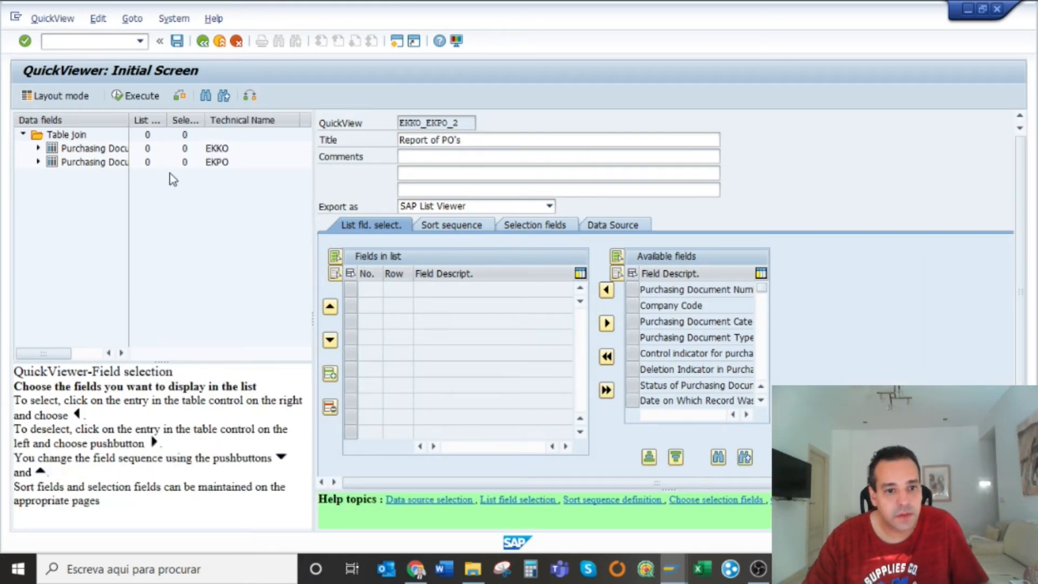
pyautogui.click(38, 149)
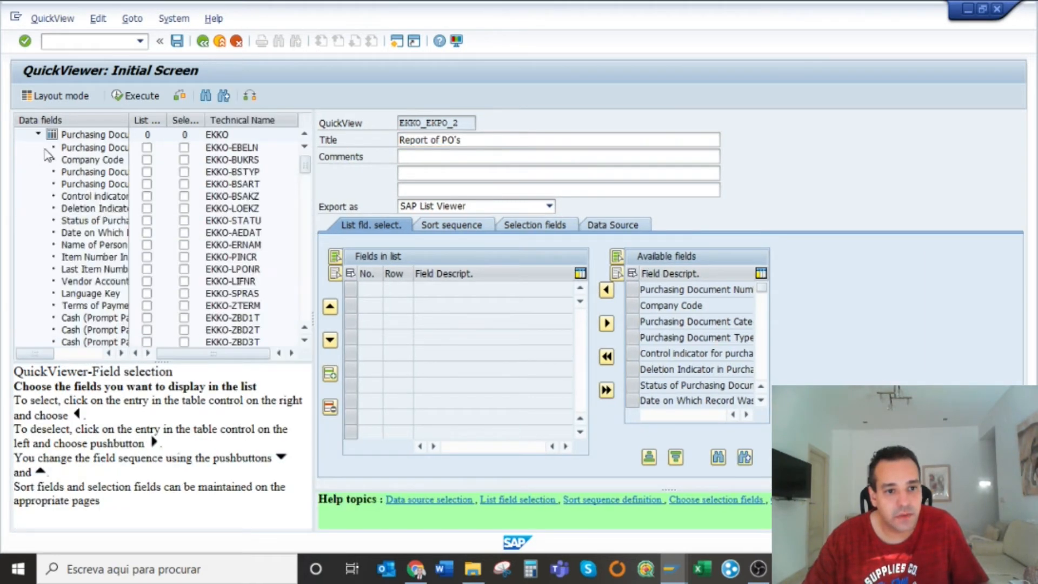
pyautogui.click(38, 139)
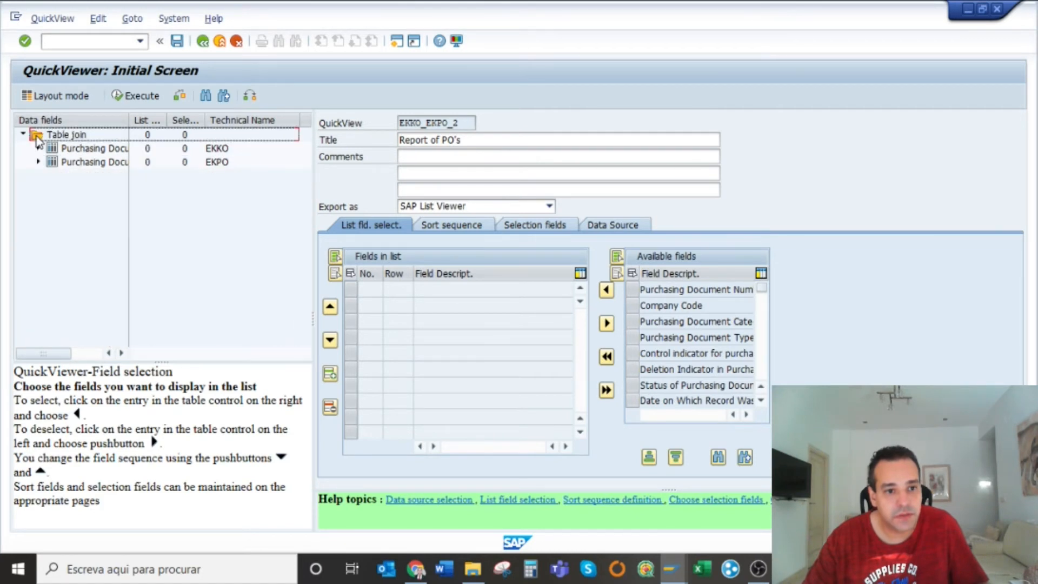
pyautogui.click(38, 161)
pyautogui.click(37, 139)
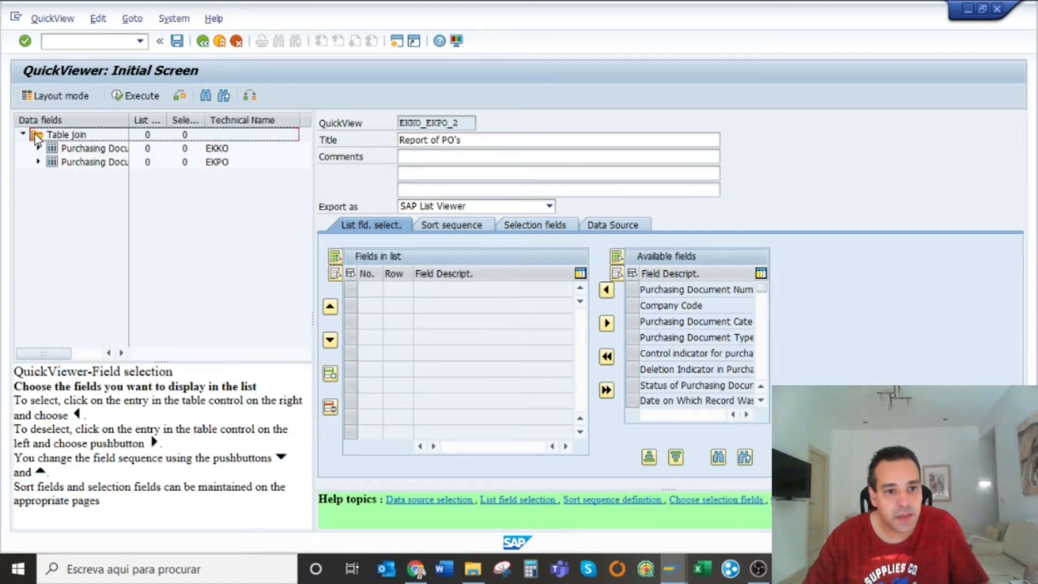
pyautogui.moveTo(166, 119); pyautogui.dragTo(199, 120)
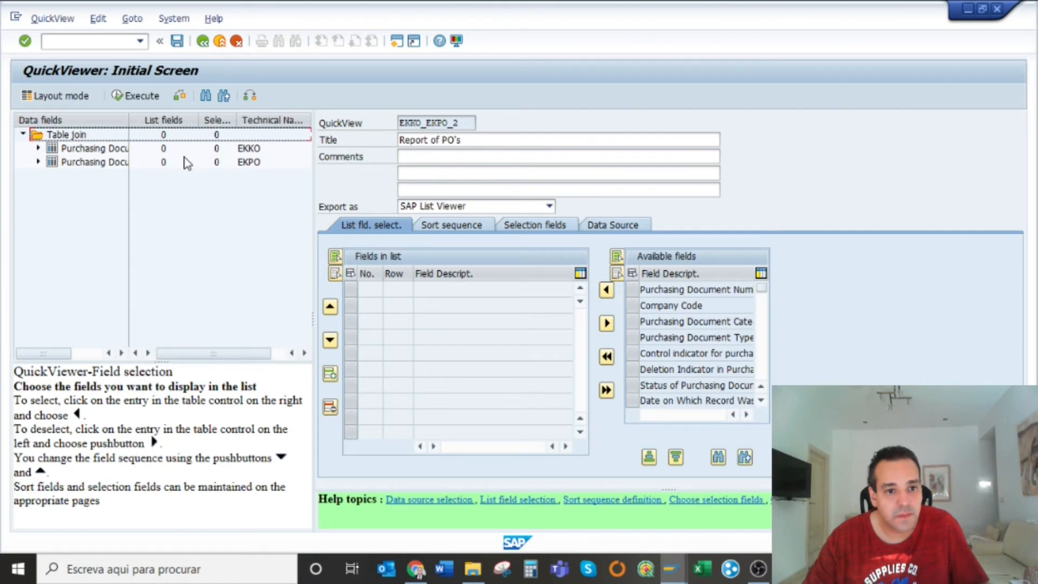
pyautogui.click(38, 148)
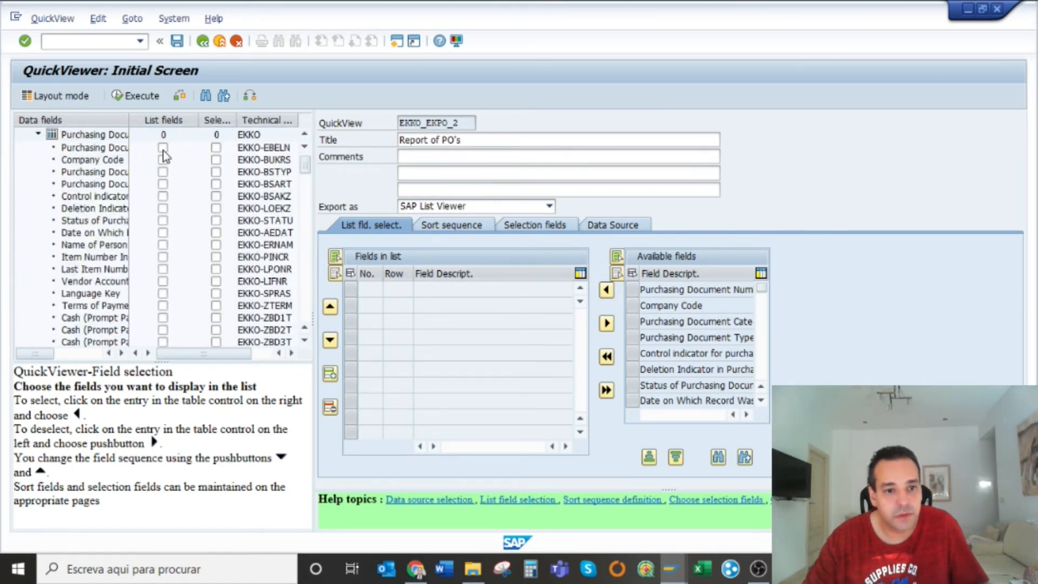
pyautogui.scroll(1, 200, 162)
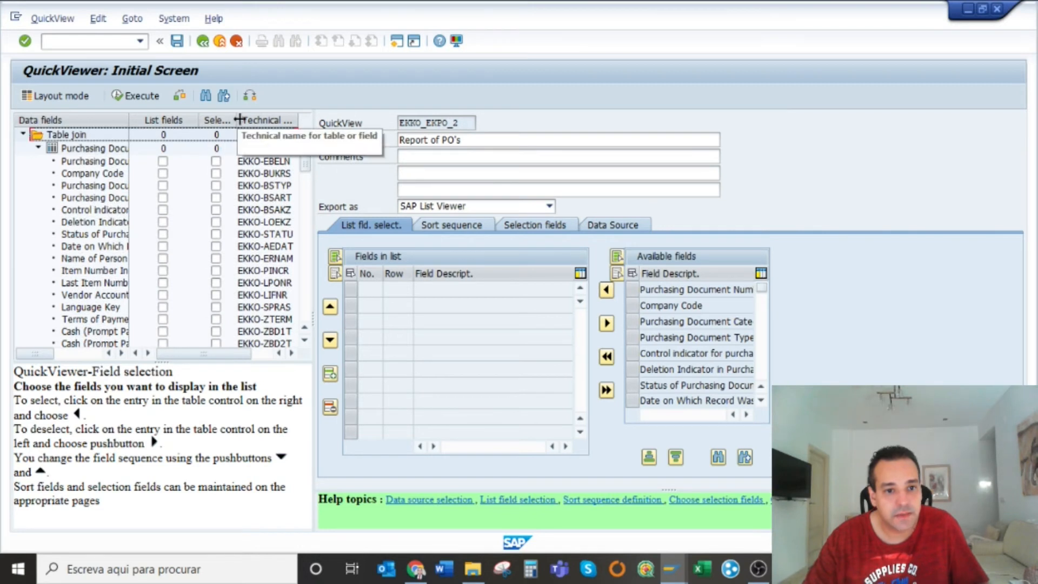
pyautogui.moveTo(236, 120); pyautogui.dragTo(280, 119)
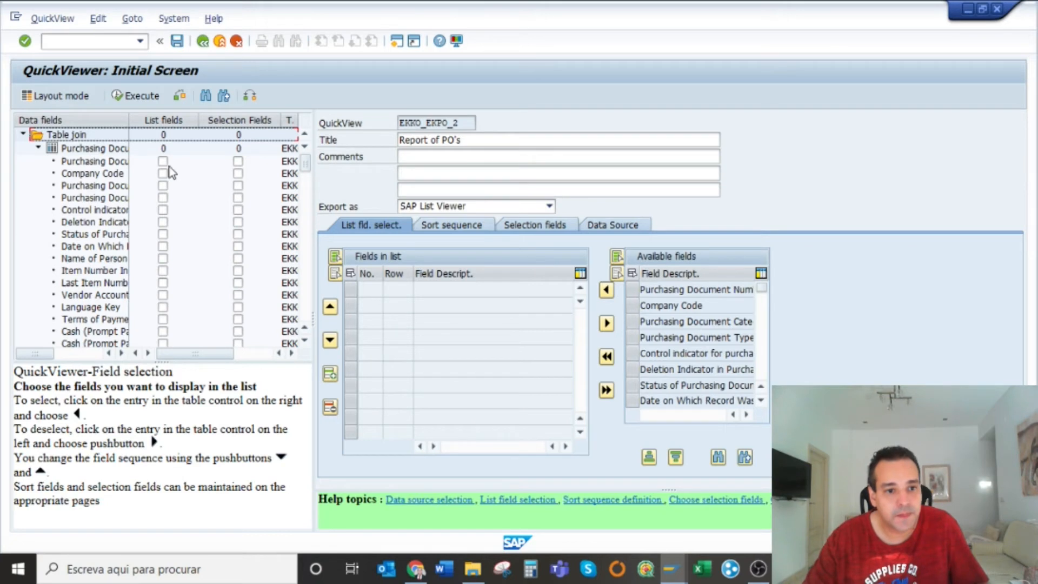
pyautogui.moveTo(131, 128); pyautogui.dragTo(158, 127)
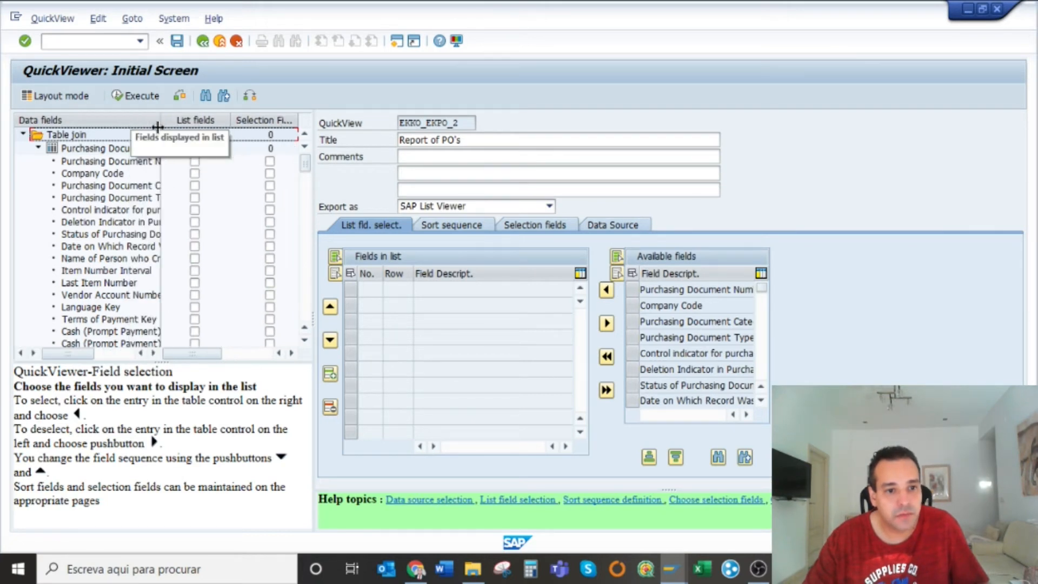
# Step: Include EKKO's Purchasing Document Number, Company Code, Language Key and Name of Person who Created the Object as list fields
pyautogui.click(195, 161)
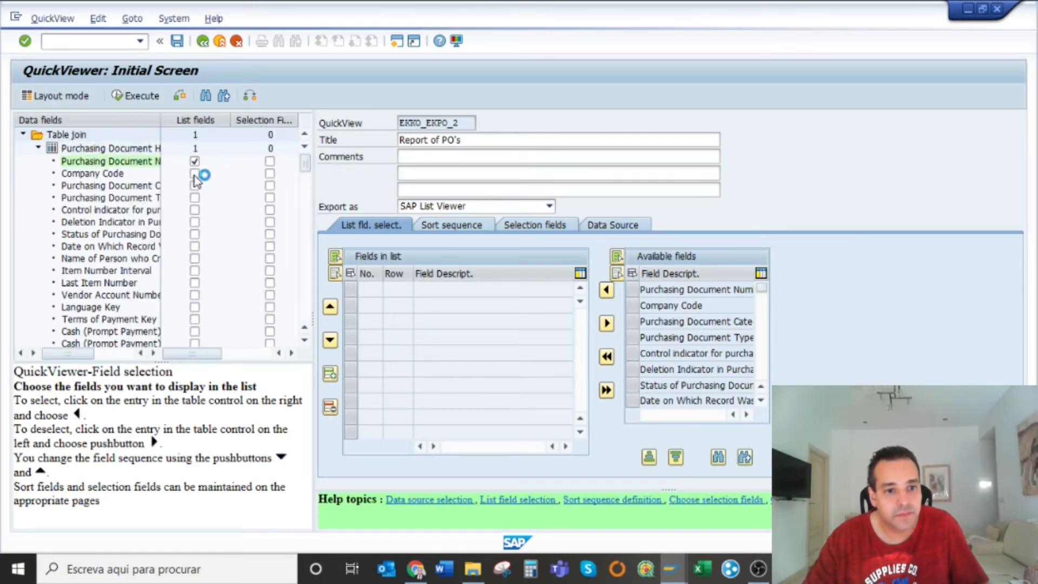
pyautogui.click(194, 174)
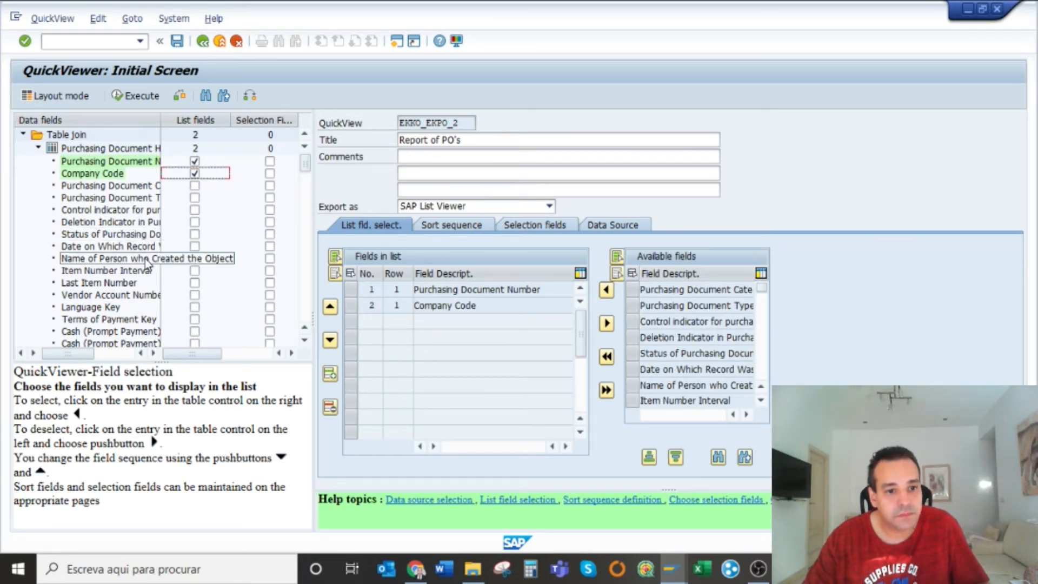
pyautogui.scroll(-2, 147, 264)
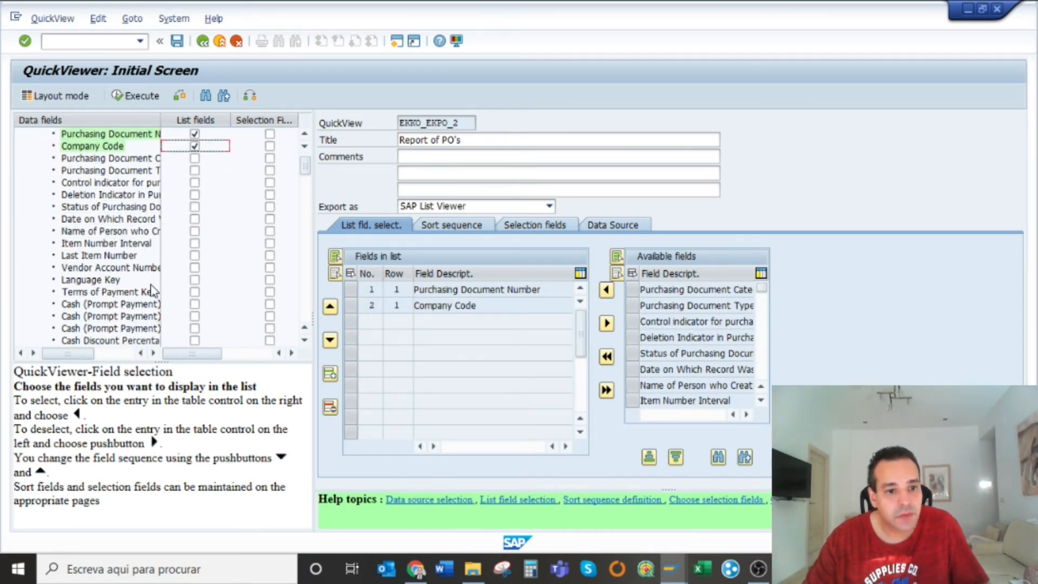
pyautogui.click(193, 281)
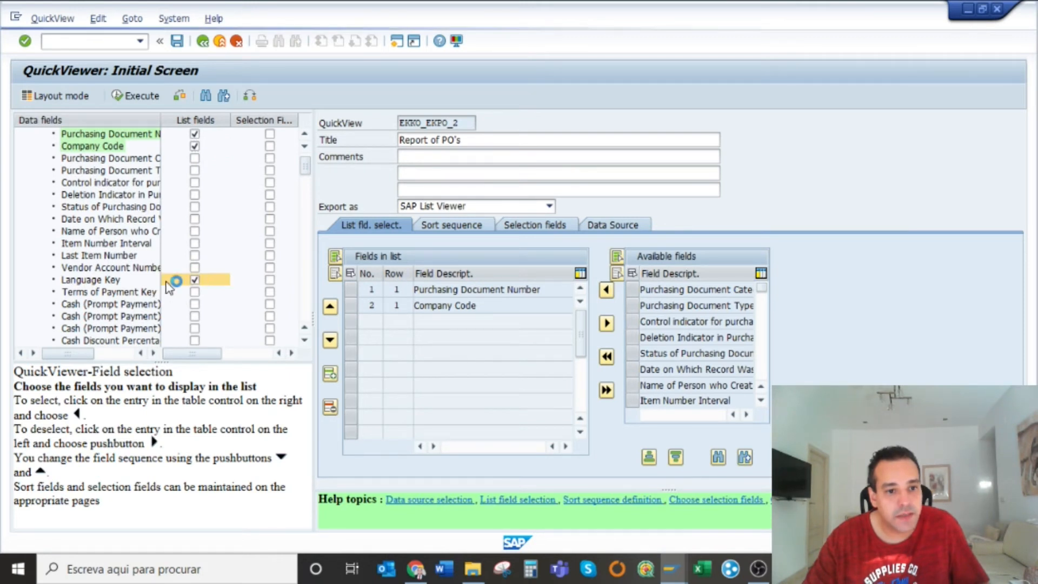
pyautogui.click(194, 231)
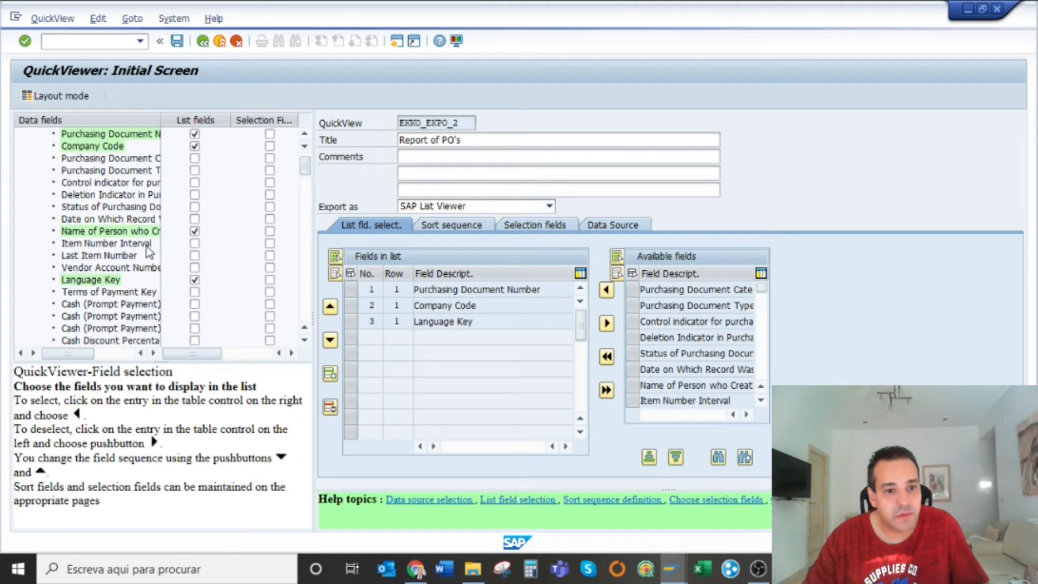
# Step: Include EKKO's Purchasing Organization and Purchasing Group as both list fields and selection fields
pyautogui.scroll(-3, 125, 251)
pyautogui.scroll(-2, 125, 251)
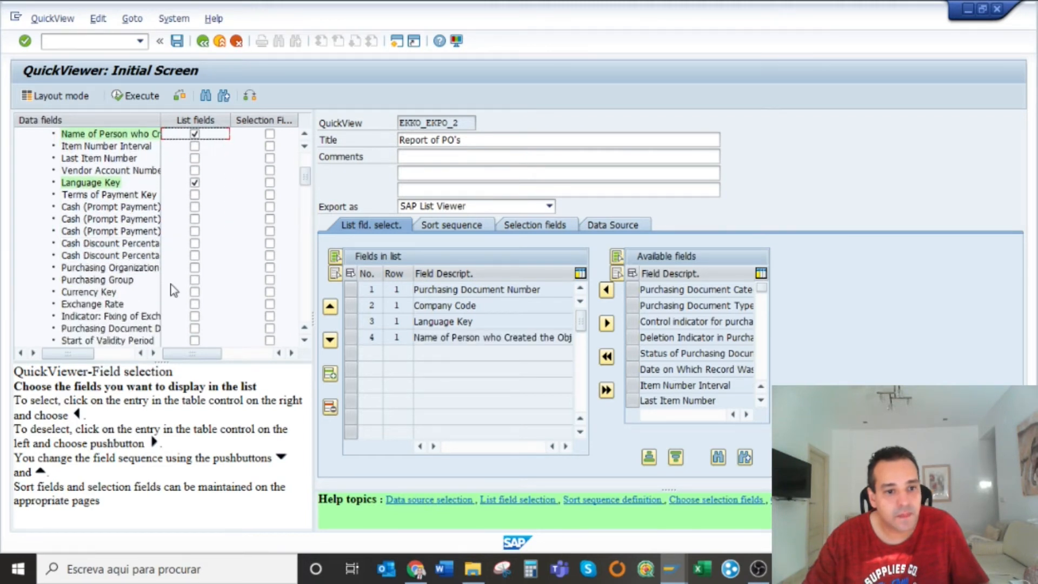
pyautogui.click(194, 268)
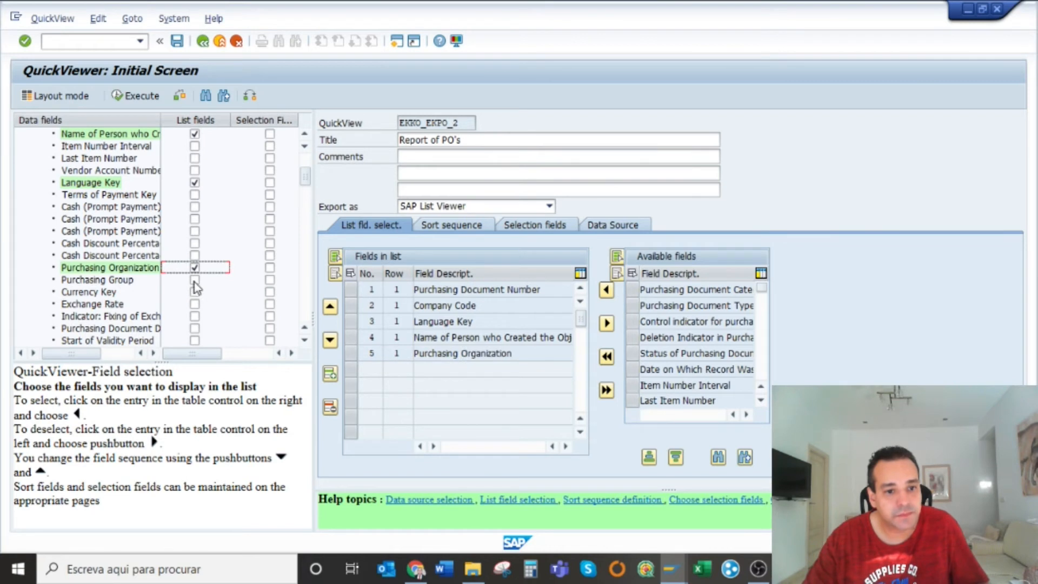
pyautogui.click(195, 280)
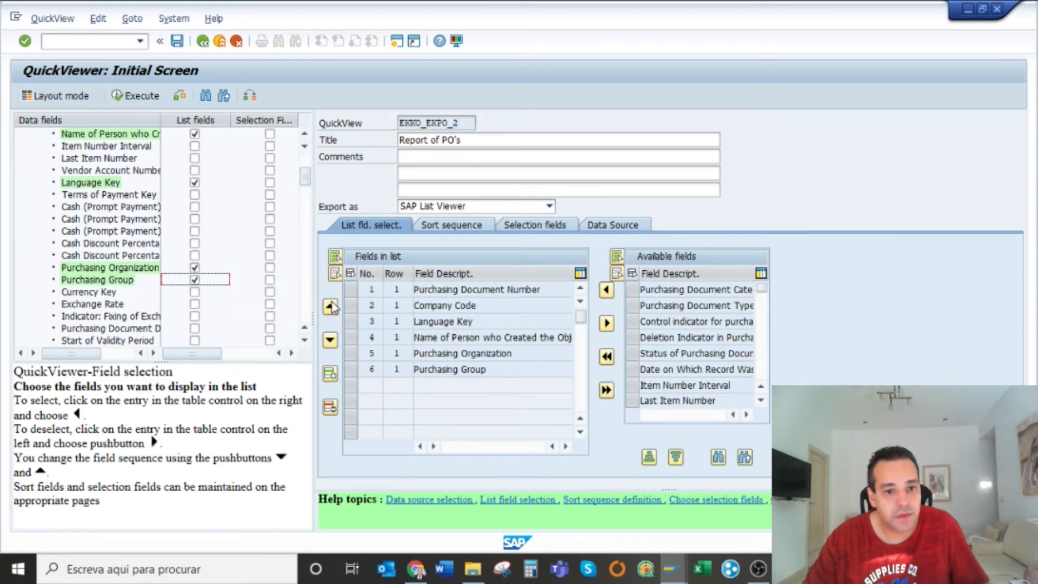
pyautogui.click(269, 268)
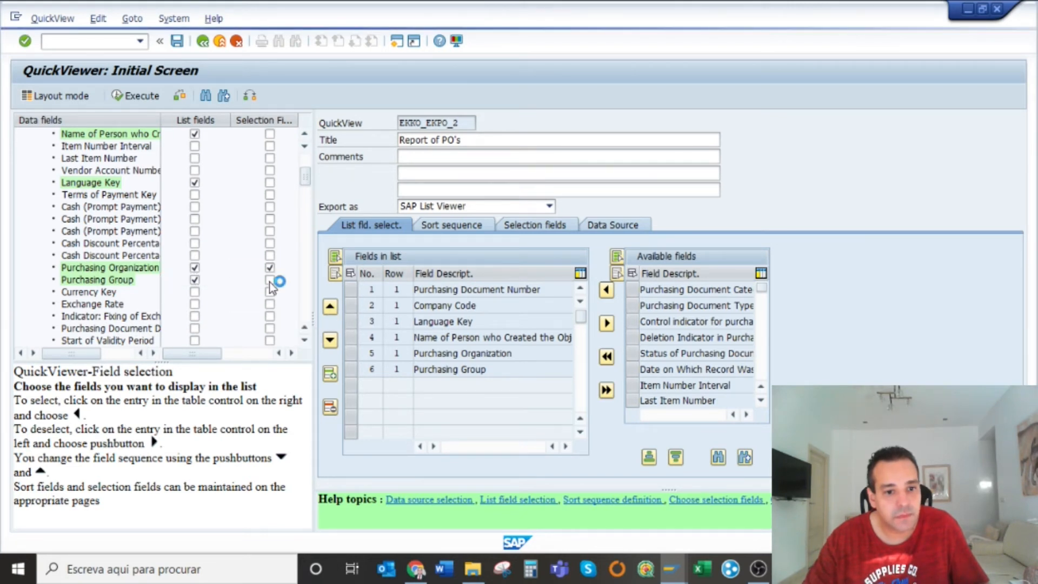
pyautogui.click(270, 280)
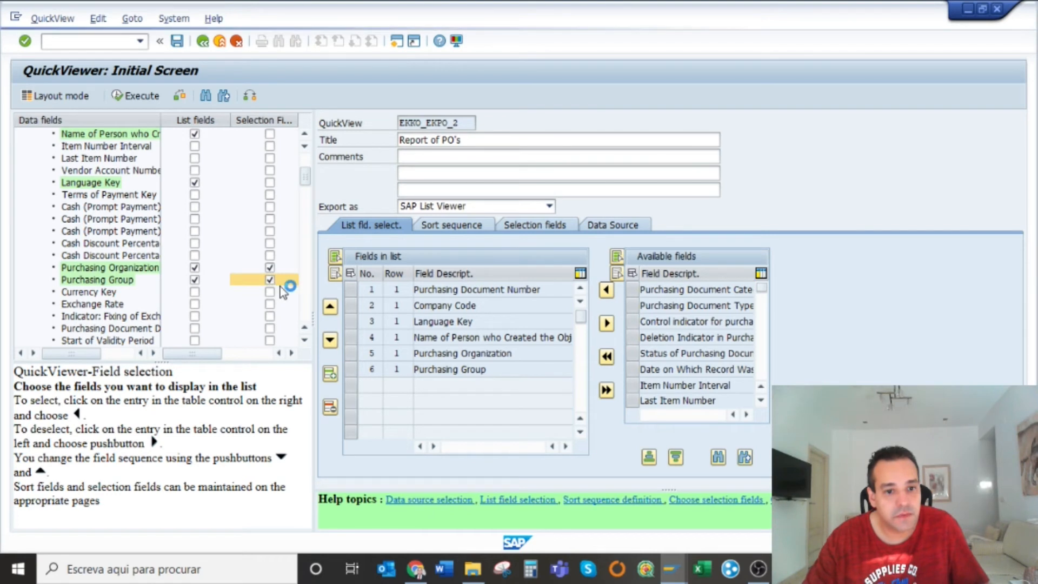
# Step: Expand the Purchasing Document Item table (EKPO) and include its Purchasing Document Number, Item Number and Deletion Indicator as list fields
pyautogui.scroll(-3, 139, 280)
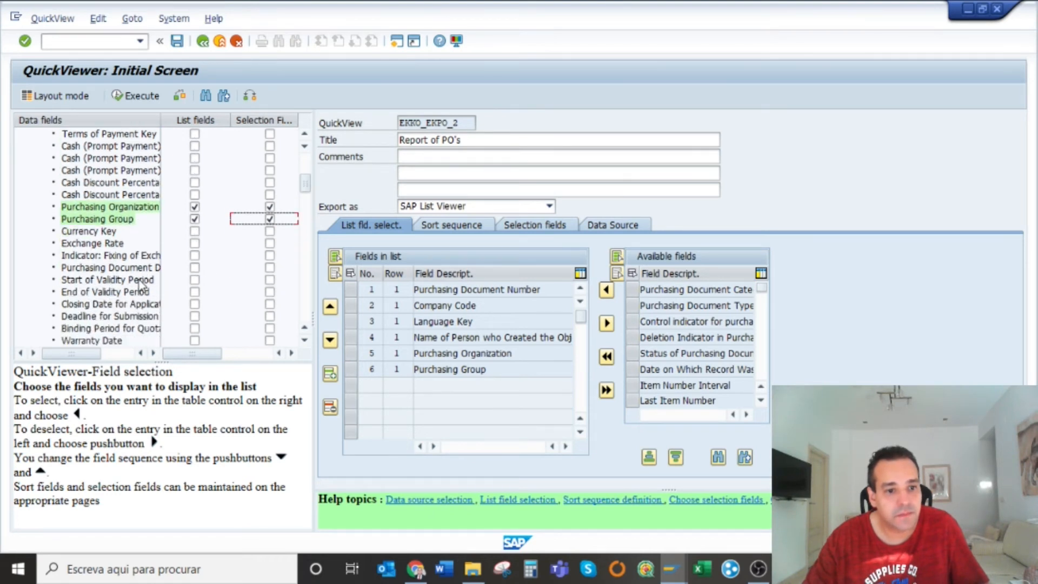
pyautogui.scroll(-6, 141, 285)
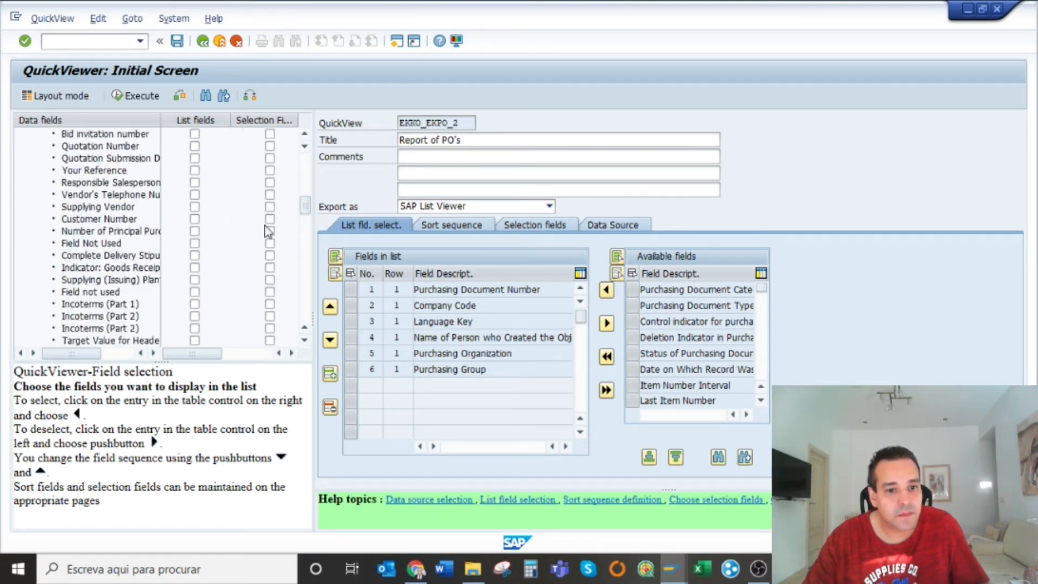
pyautogui.scroll(-12, 265, 232)
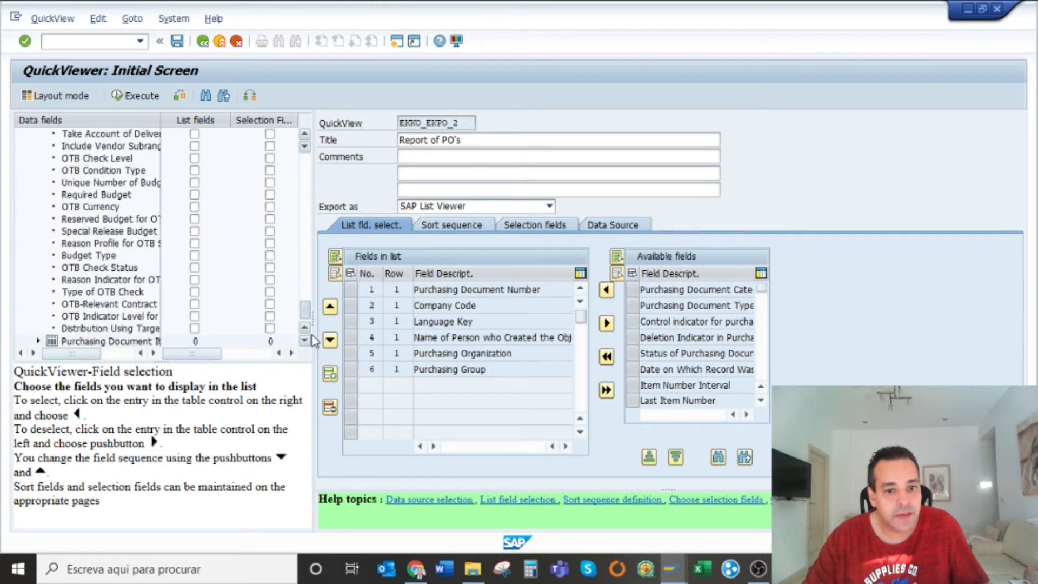
pyautogui.click(37, 340)
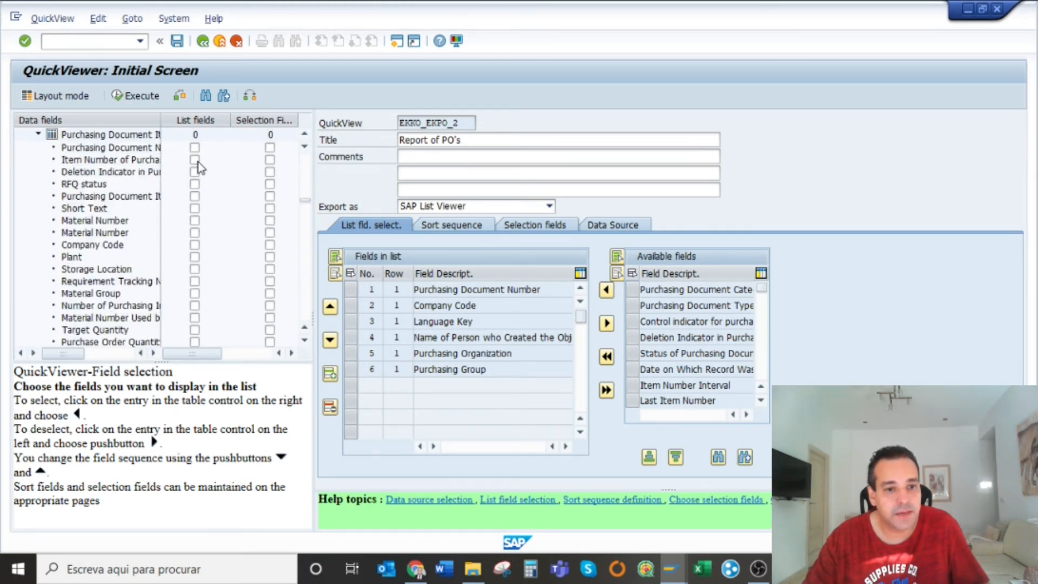
pyautogui.click(195, 148)
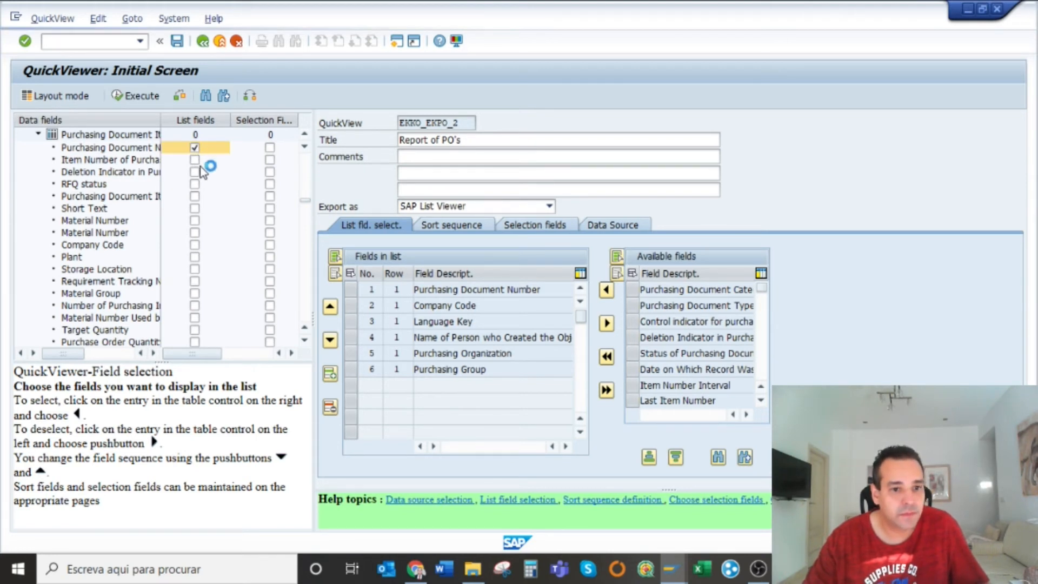
pyautogui.click(195, 160)
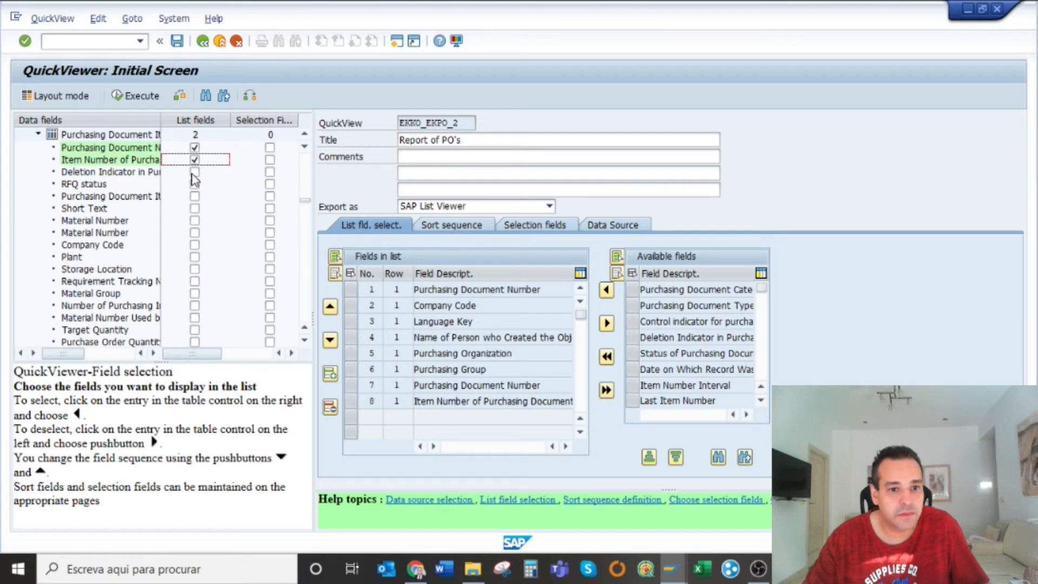
pyautogui.click(195, 172)
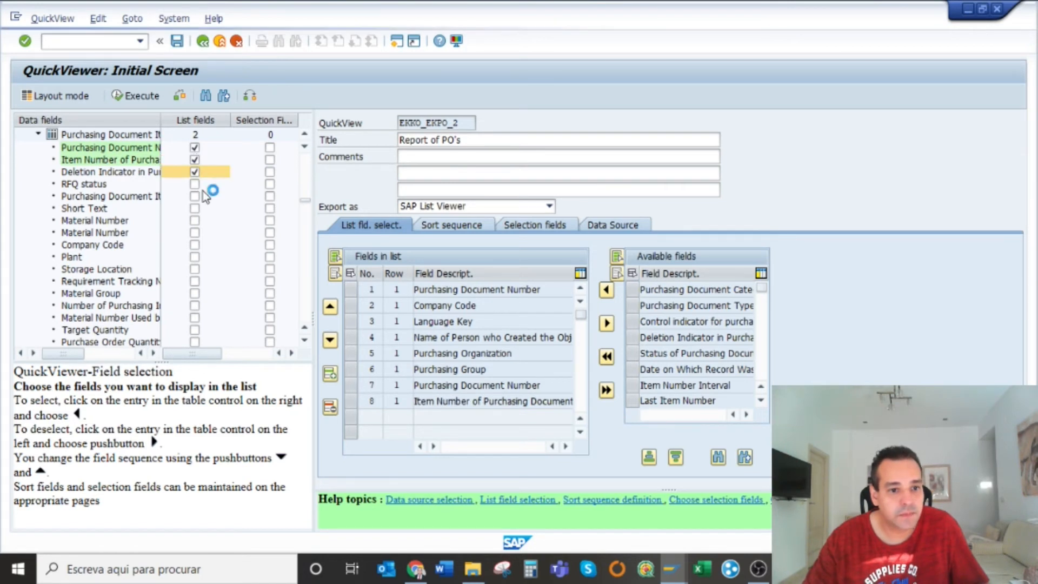
# Step: Include EKPO's Company Code, Material Number, Short Text, Plant and Storage Location as list fields, and save the QuickView, accepting the warning log
pyautogui.click(195, 245)
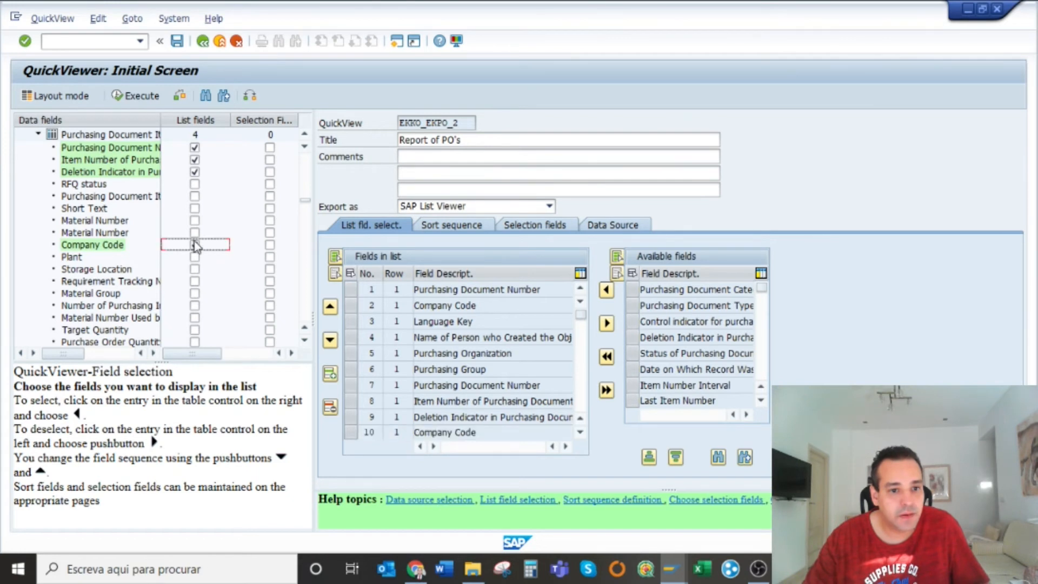
pyautogui.click(195, 221)
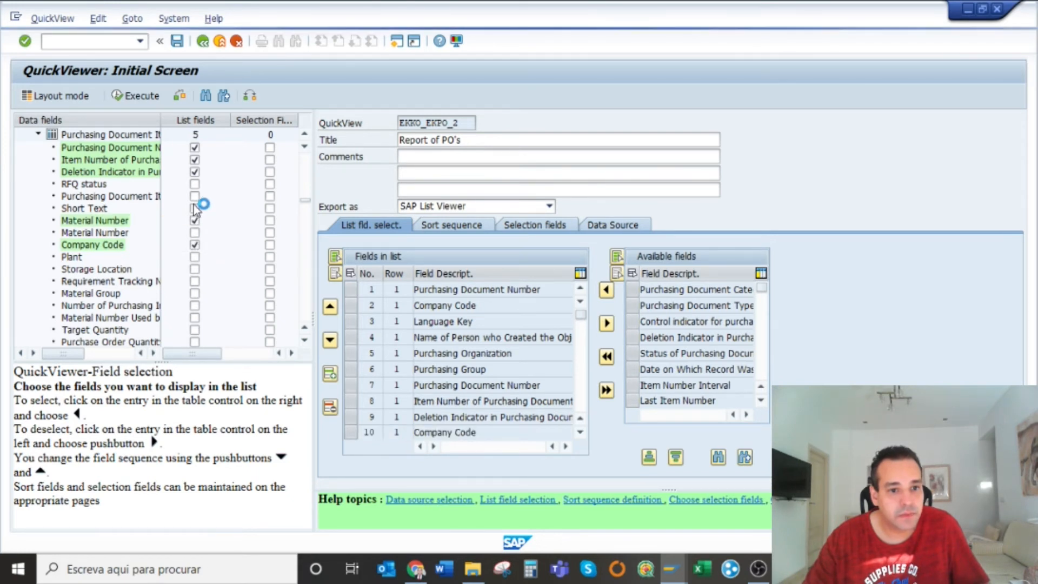
pyautogui.click(195, 210)
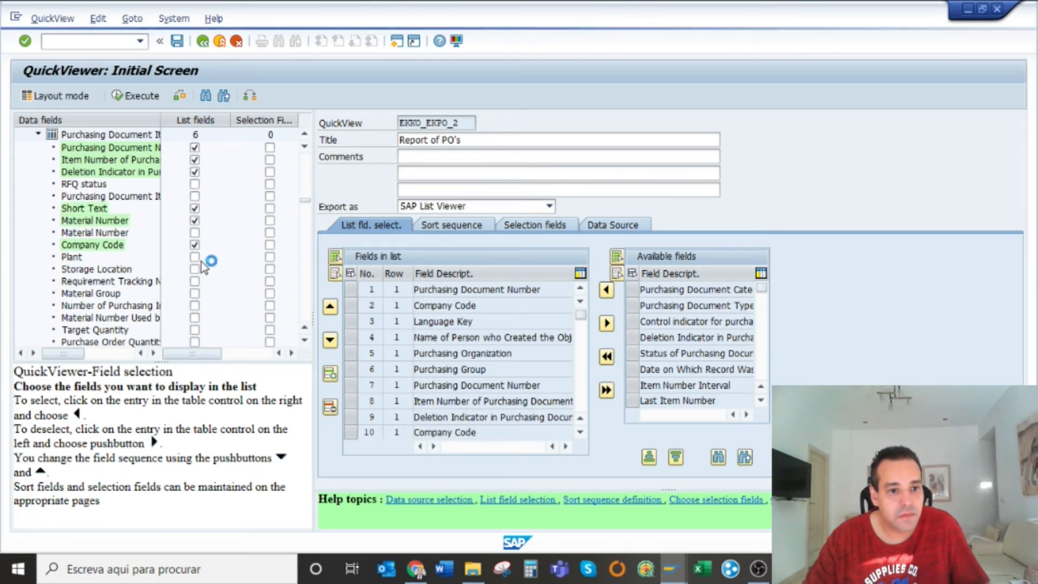
pyautogui.click(195, 258)
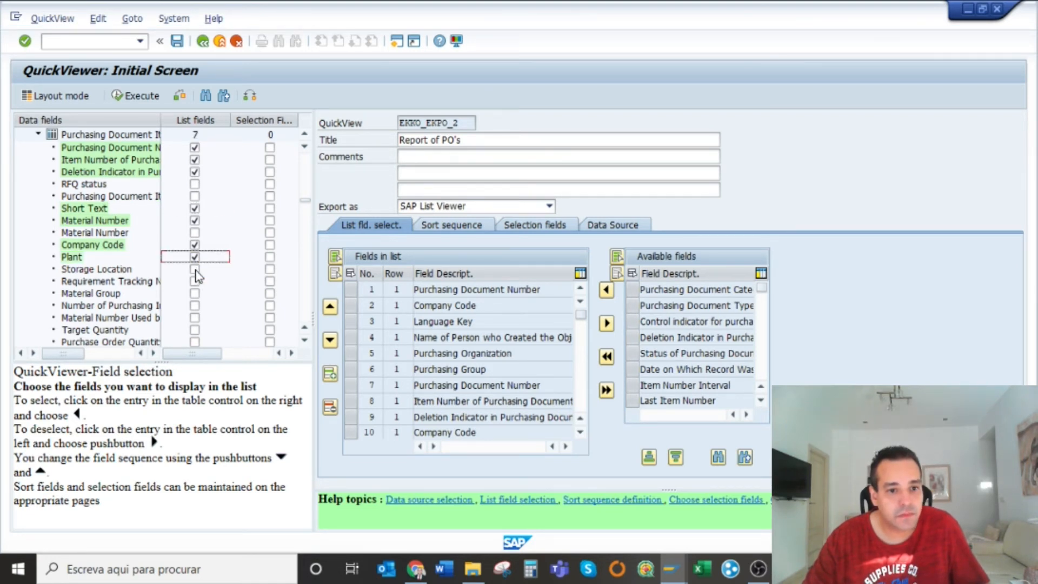
pyautogui.click(196, 270)
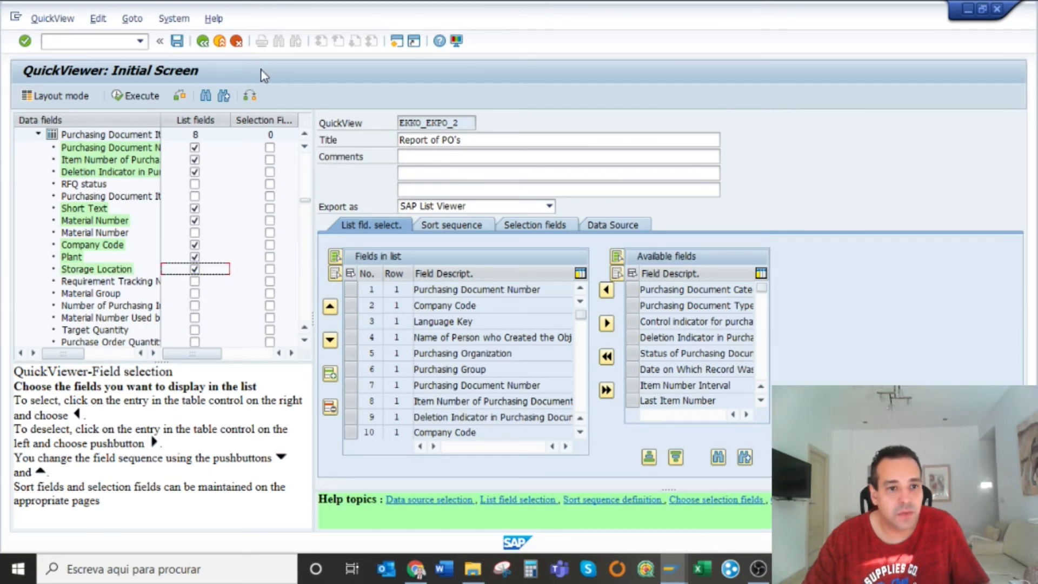
pyautogui.click(177, 43)
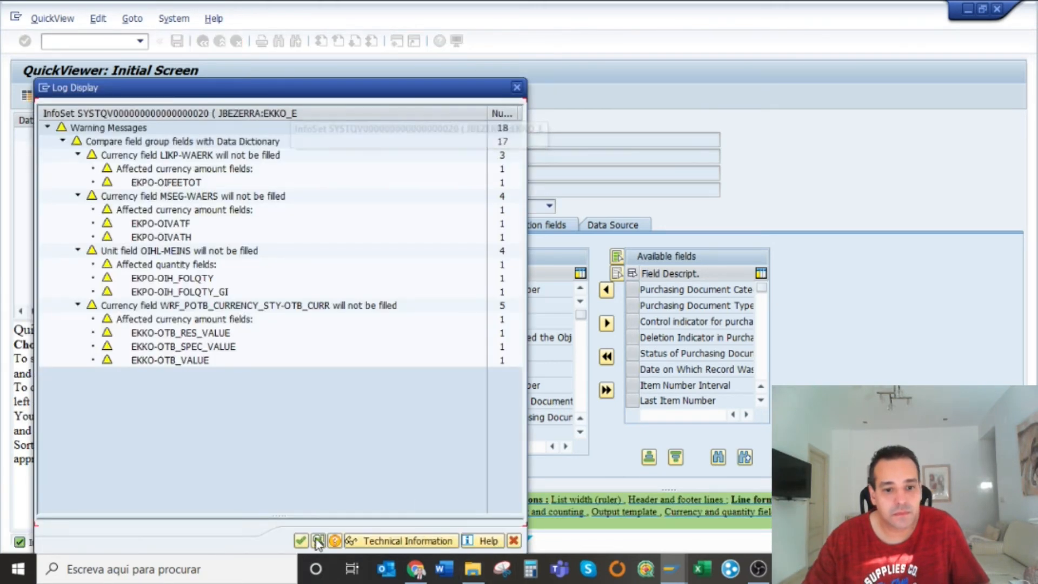
pyautogui.click(301, 541)
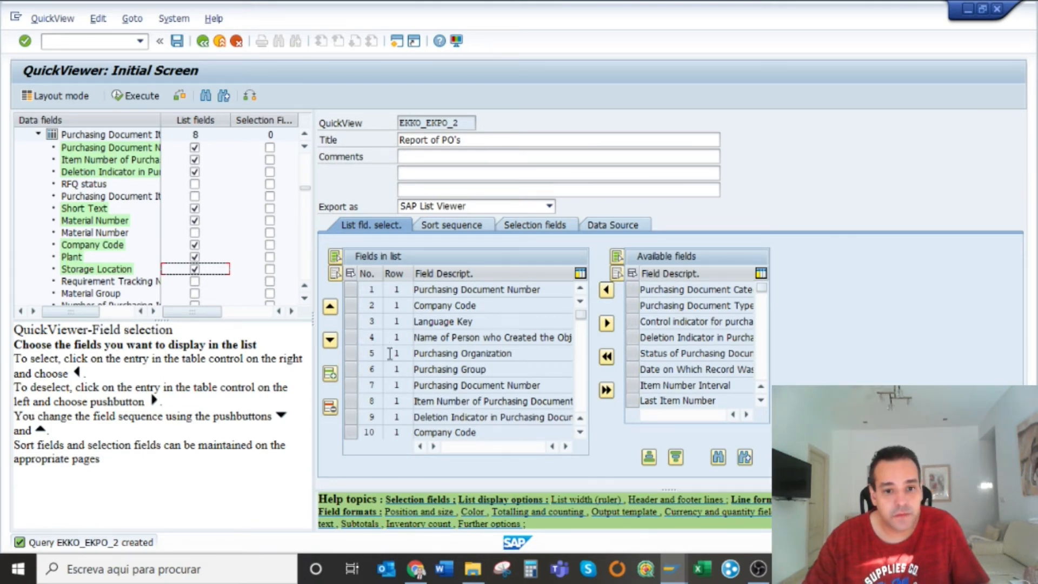
# Step: Move Purchasing Group above Purchasing Organization in the order of the list fields
pyautogui.click(347, 371)
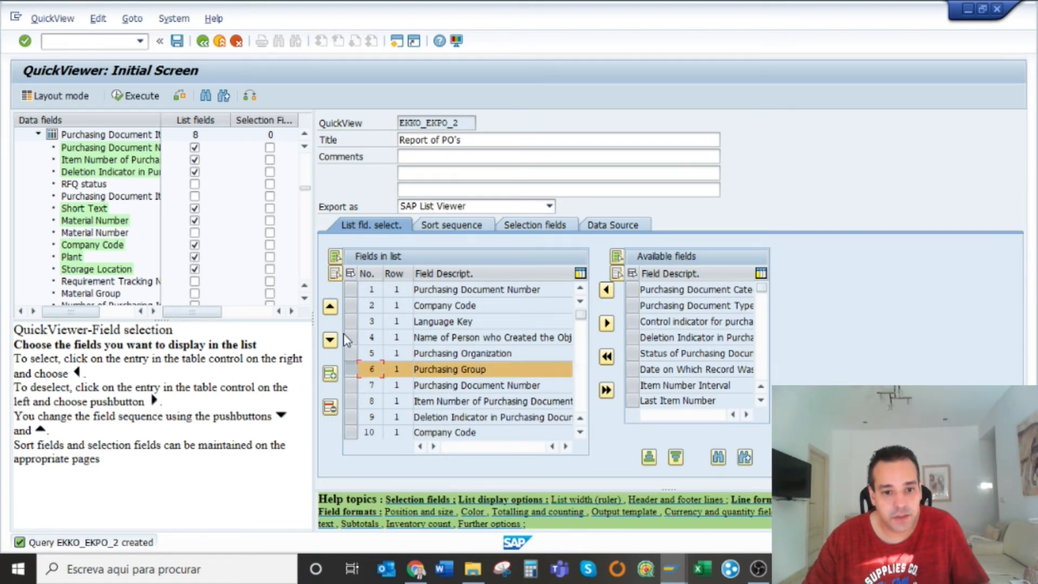
pyautogui.click(331, 308)
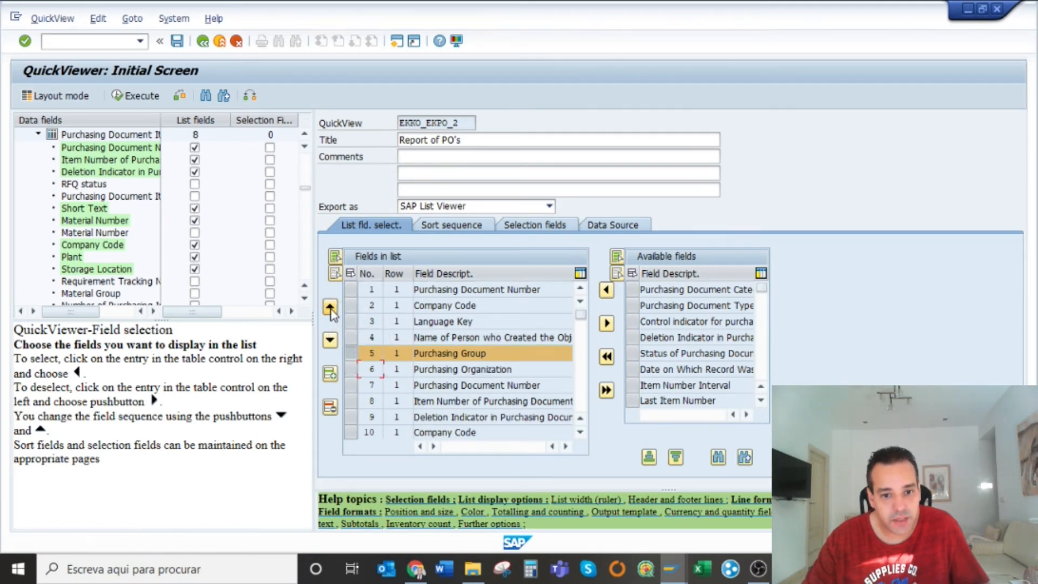
pyautogui.click(352, 356)
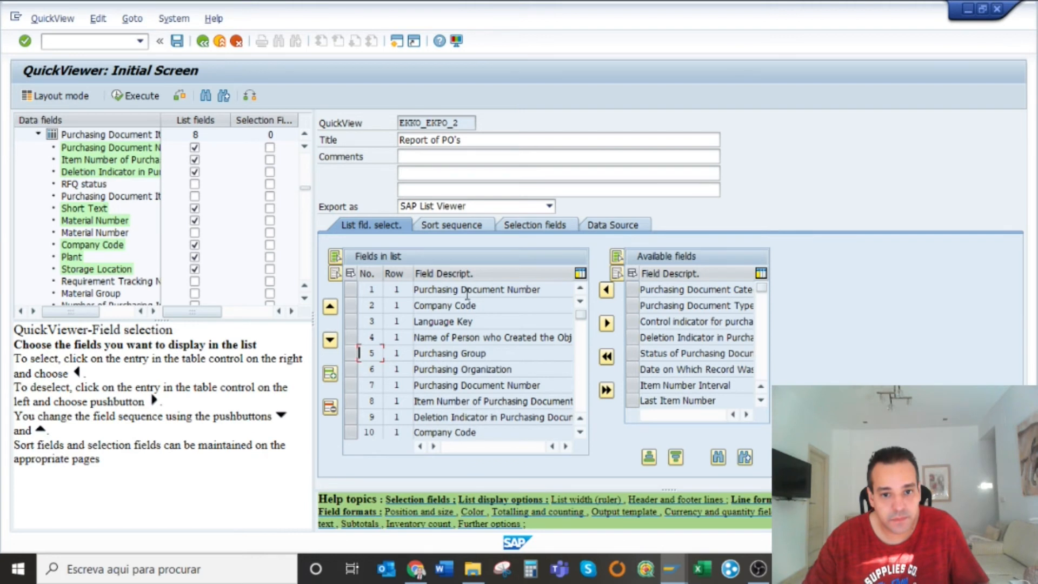
# Step: Review the QuickView's selection fields and data source settings, then return to the list field selection
pyautogui.click(544, 231)
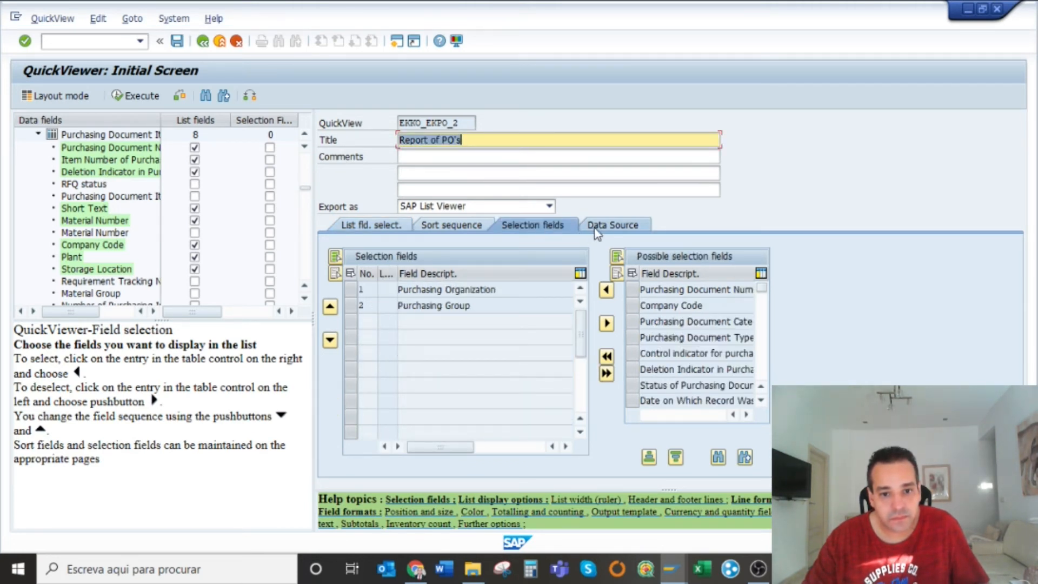
pyautogui.click(618, 229)
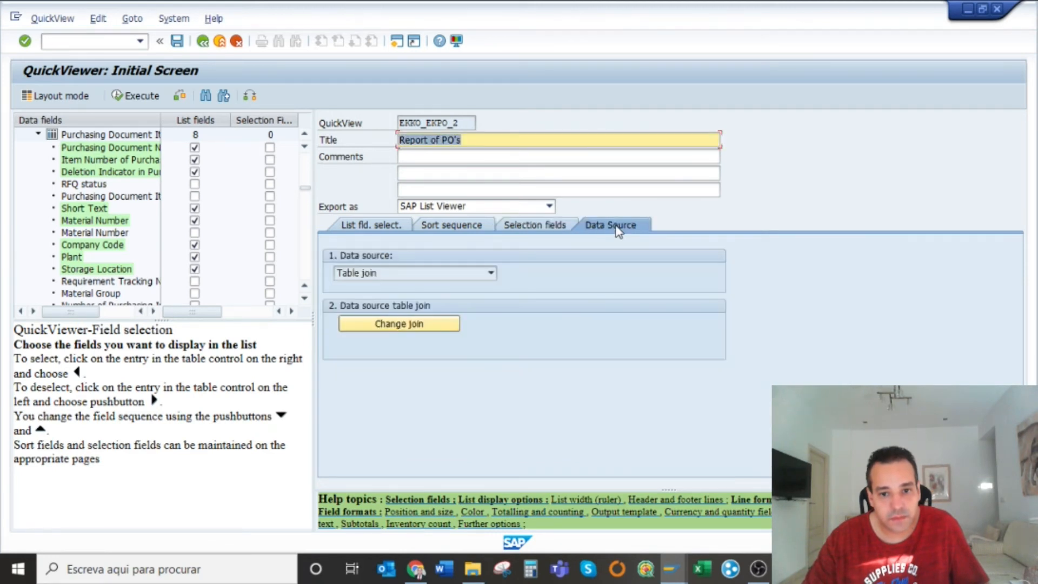
pyautogui.click(491, 273)
pyautogui.click(493, 275)
pyautogui.click(484, 231)
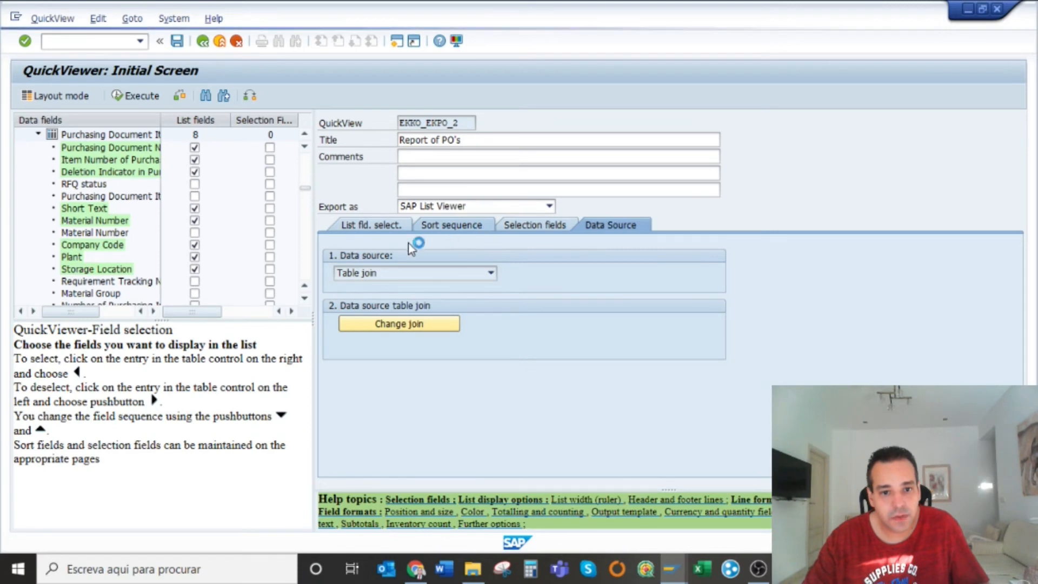
pyautogui.click(383, 228)
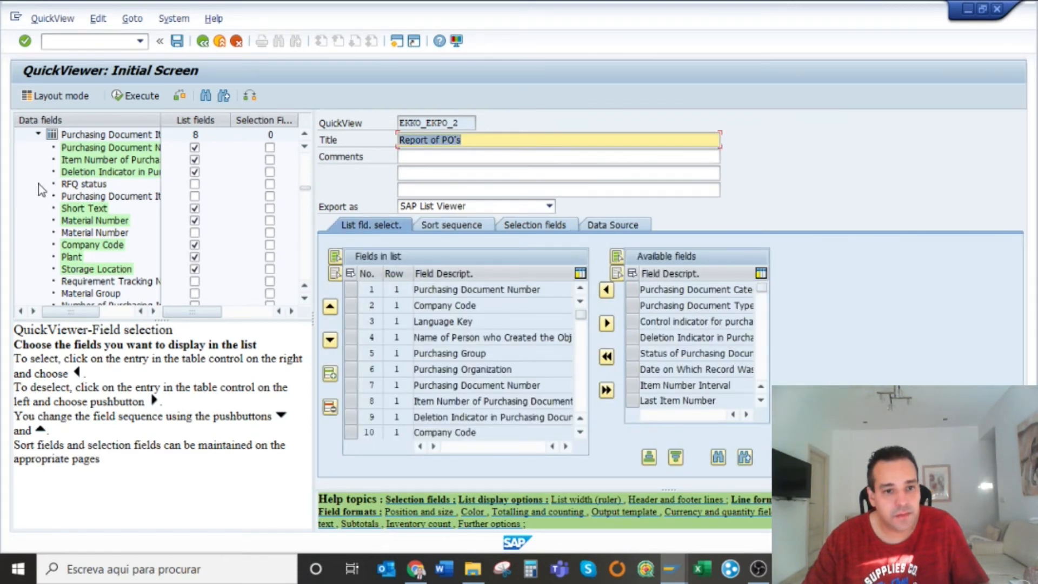
# Step: Run the consistency check on the QuickView and execute it to reach the Purchasing Organization and Purchasing Group selections
pyautogui.click(180, 96)
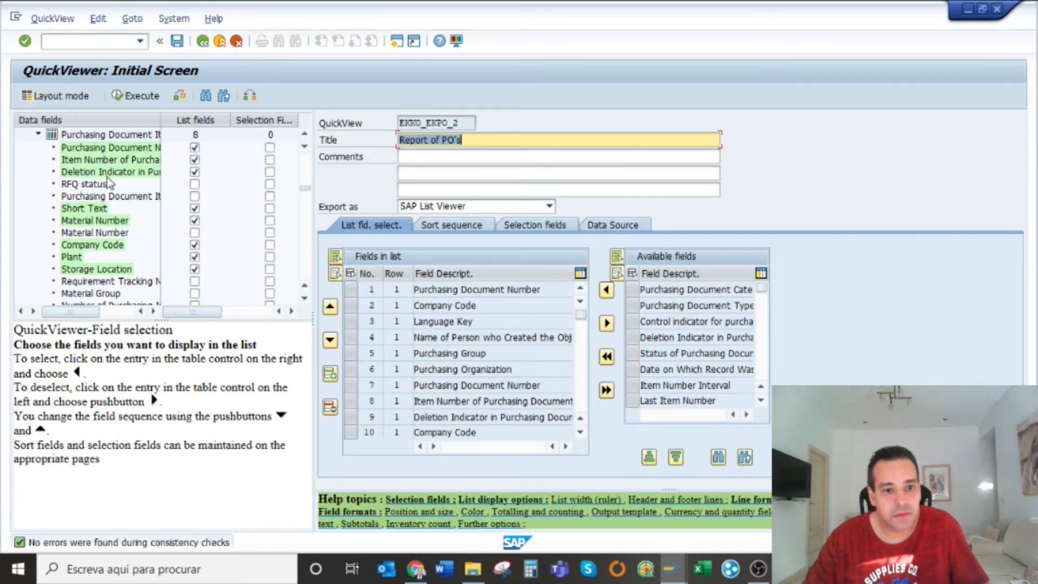
pyautogui.click(139, 96)
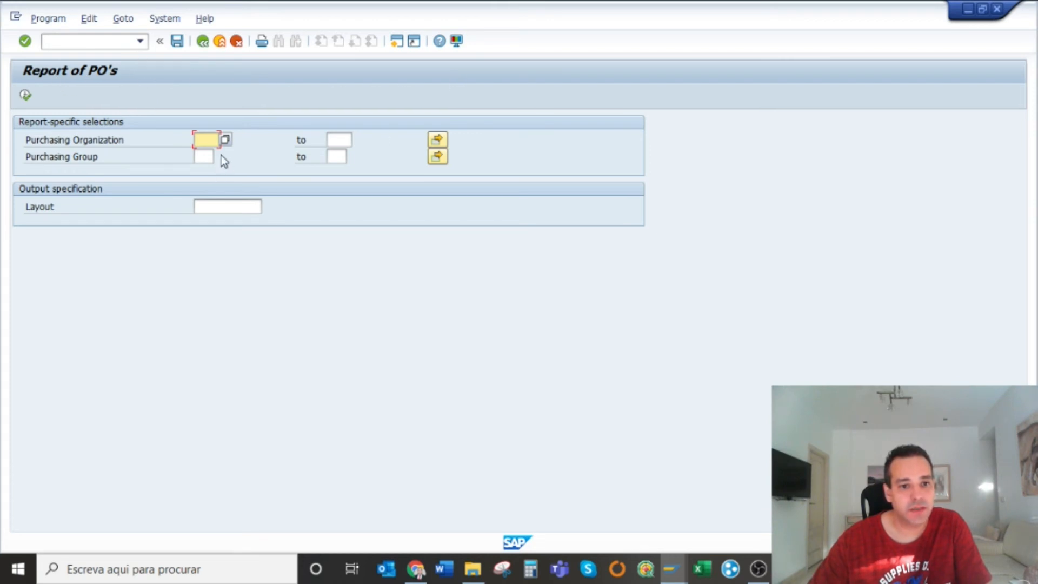
pyautogui.click(204, 158)
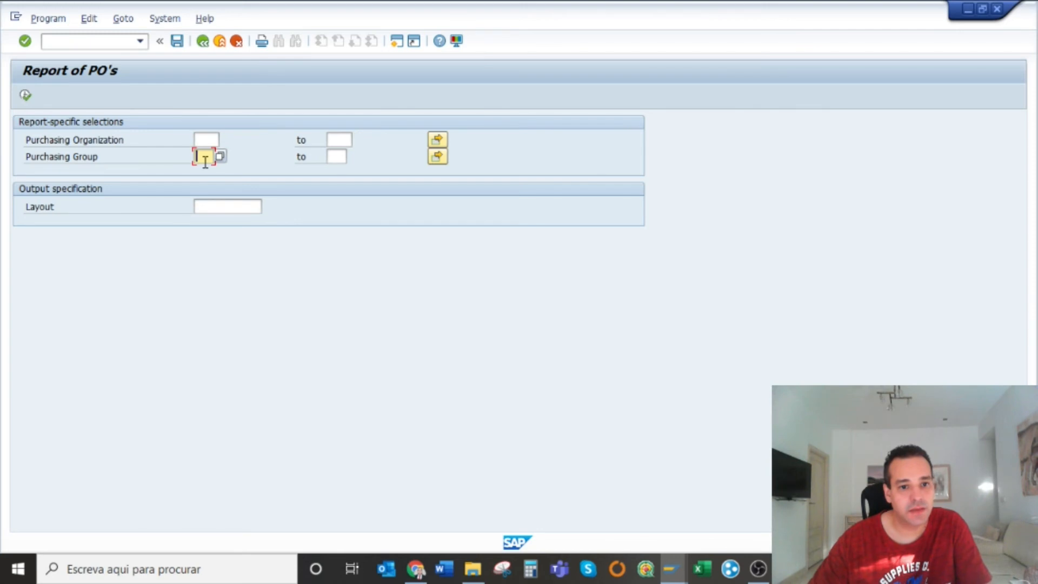
pyautogui.click(206, 141)
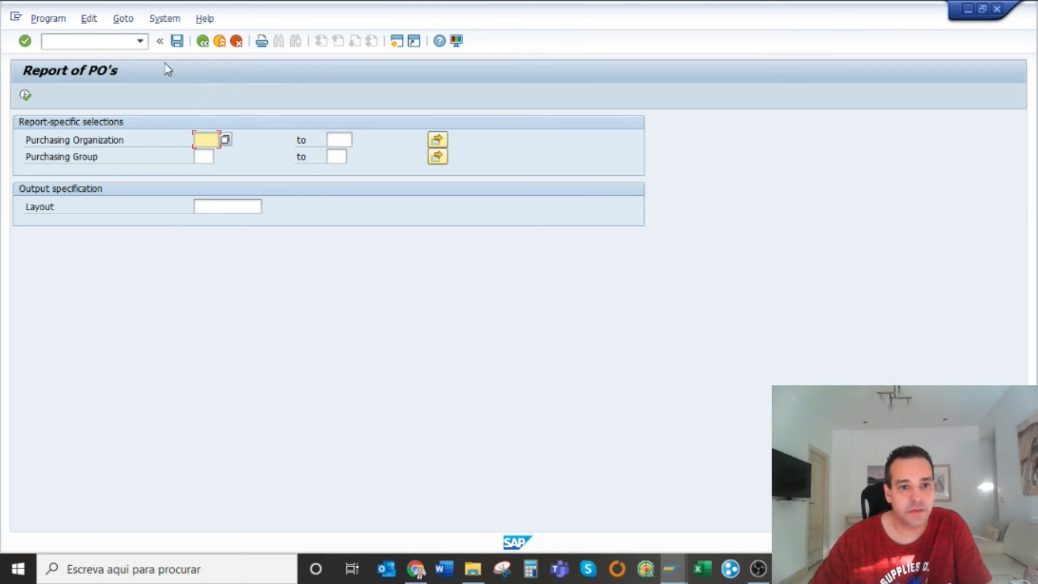
# Step: Save the report's selection screen as a variant with the name TESTE and the description TESTE
pyautogui.click(176, 41)
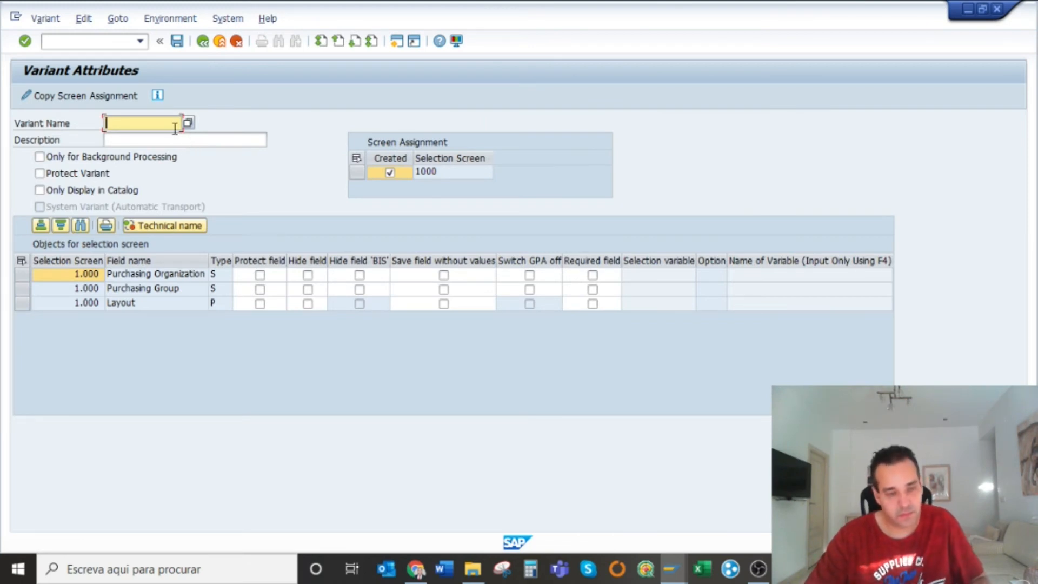
pyautogui.write('jeqkc')
pyautogui.press('BackSpace')
pyautogui.press('BackSpace')
pyautogui.press('BackSpace')
pyautogui.press('BackSpace')
pyautogui.press('BackSpace')
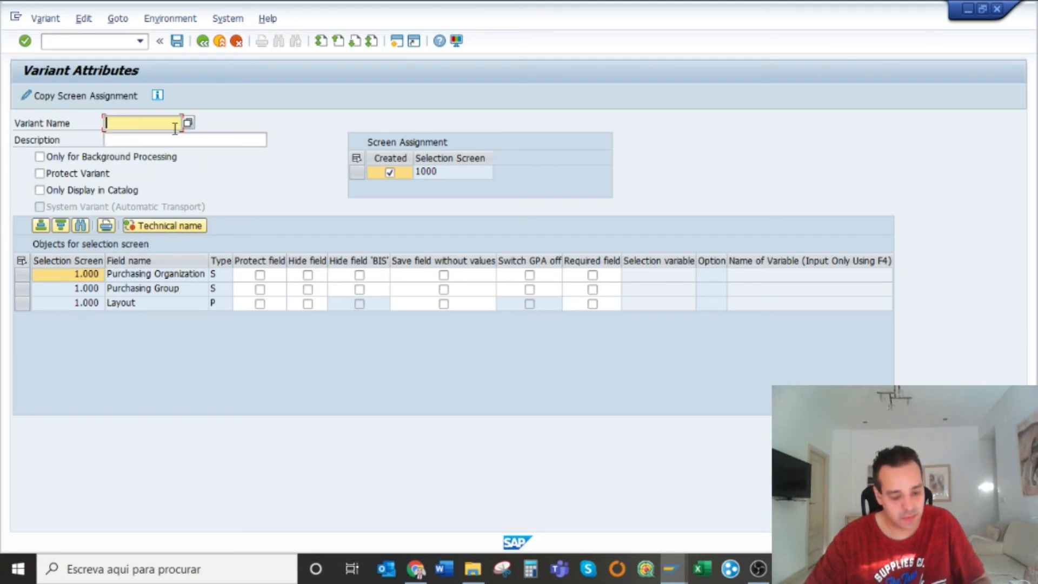
pyautogui.write('TESTE')
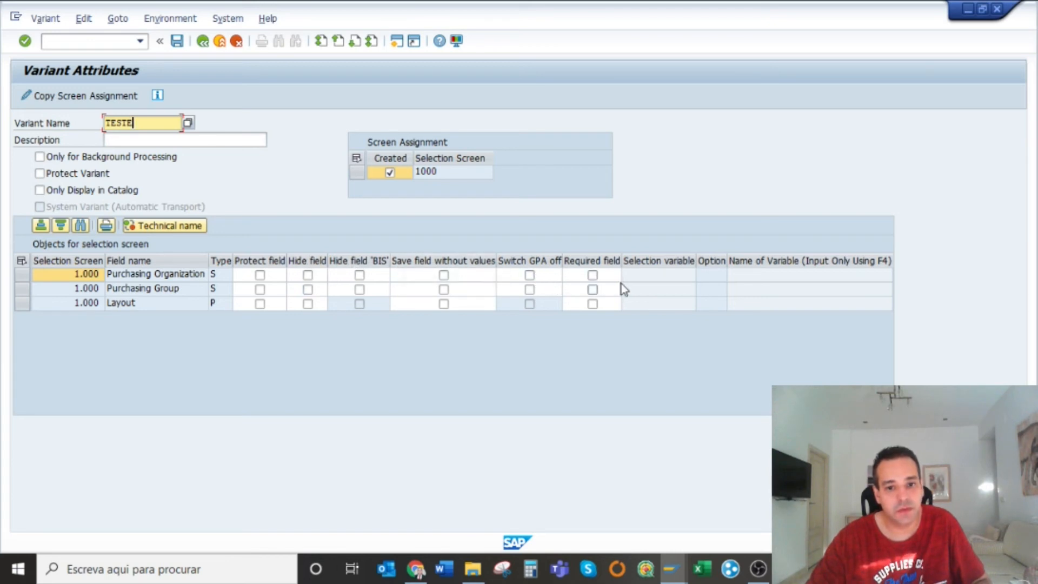
pyautogui.click(146, 140)
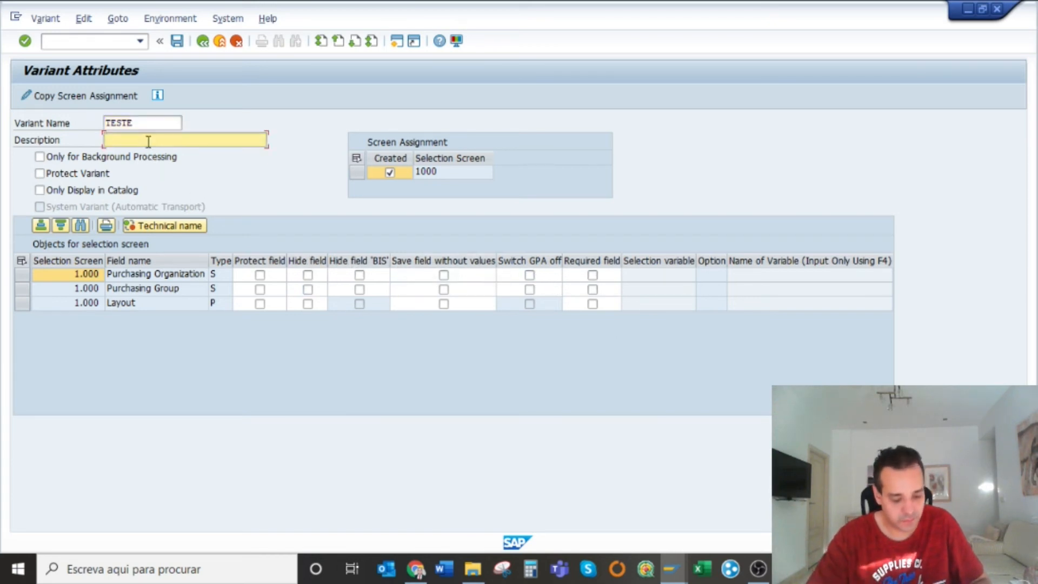
pyautogui.write('TESTE')
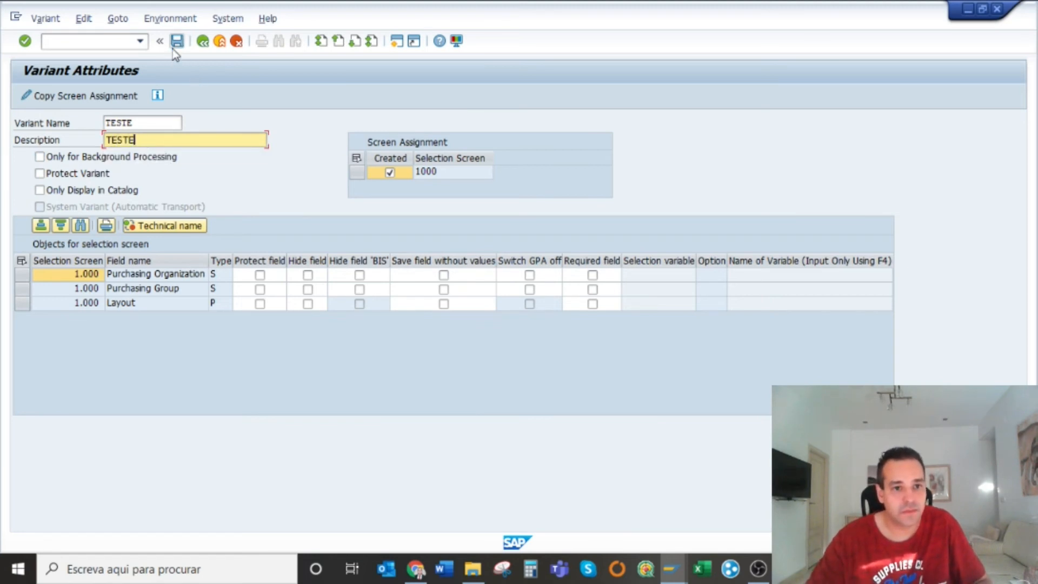
pyautogui.click(177, 40)
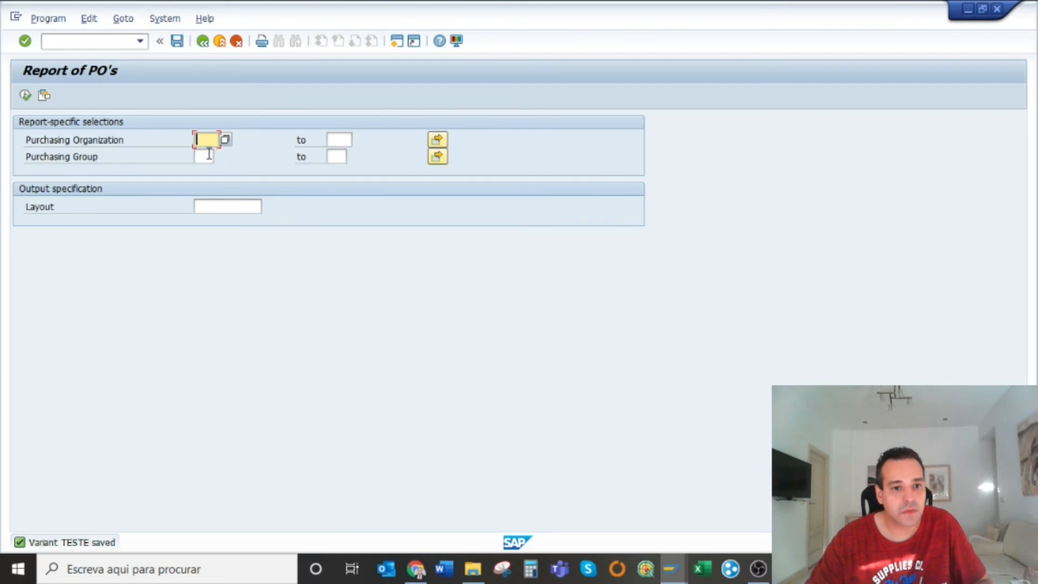
# Step: Try to run the report for Purchasing Organization AL00, picked from the list of possible values
pyautogui.click(213, 158)
pyautogui.click(226, 141)
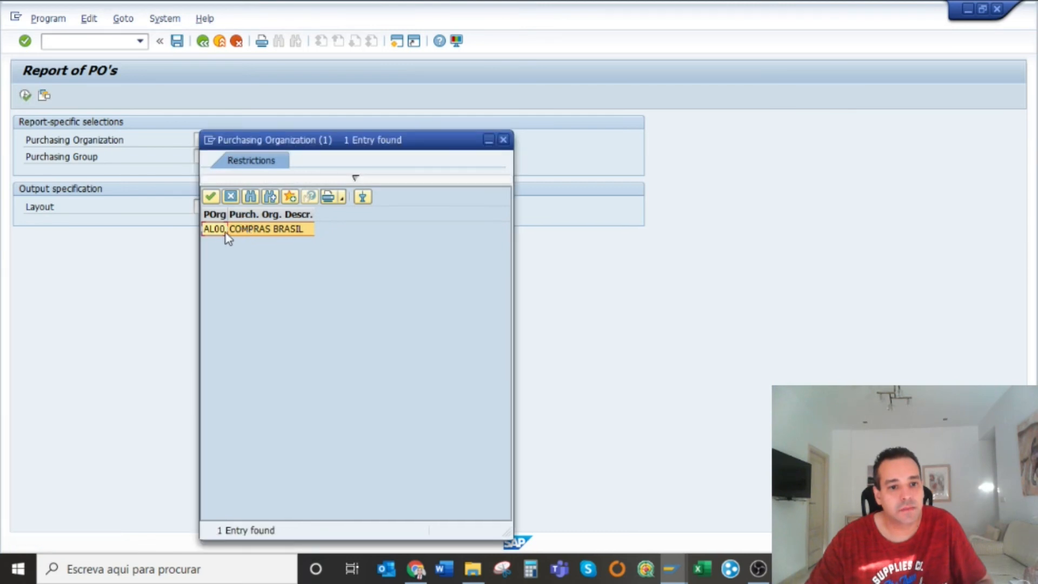
pyautogui.doubleClick(232, 236)
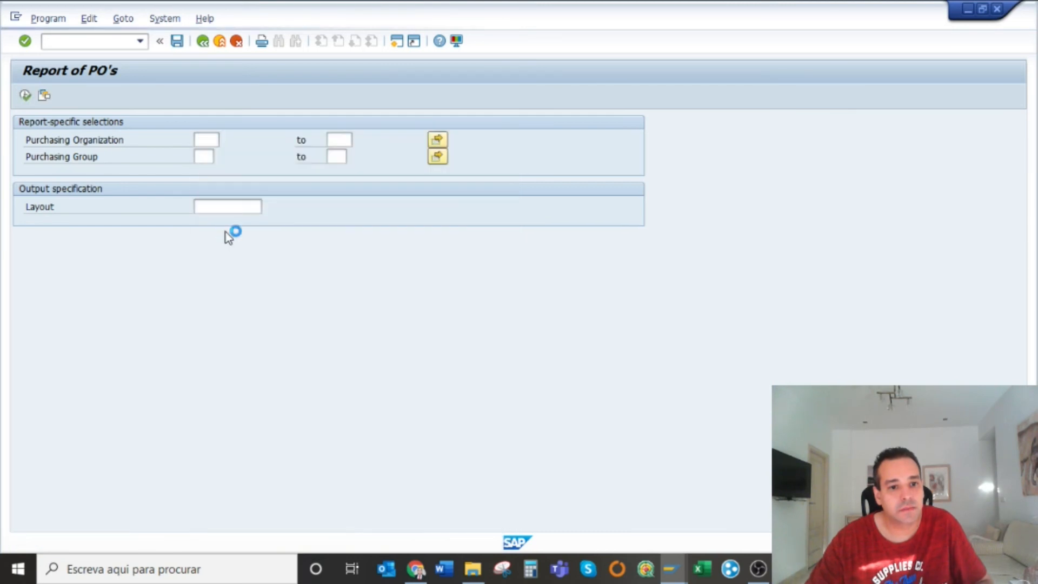
pyautogui.click(25, 96)
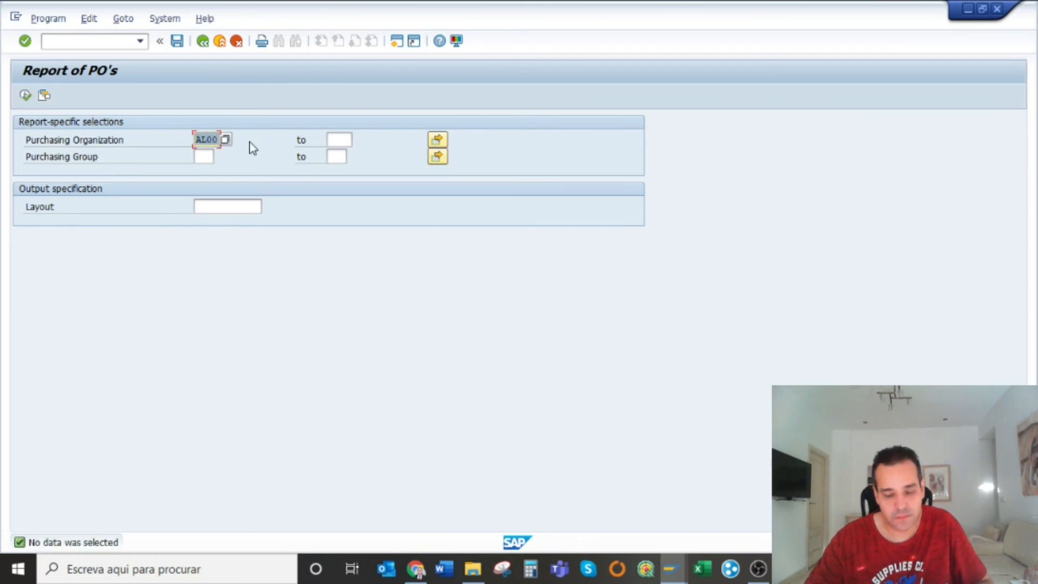
# Step: Clear the Purchasing Organization and execute the report without any selection restrictions
pyautogui.press('Delete')
pyautogui.press('Escape')
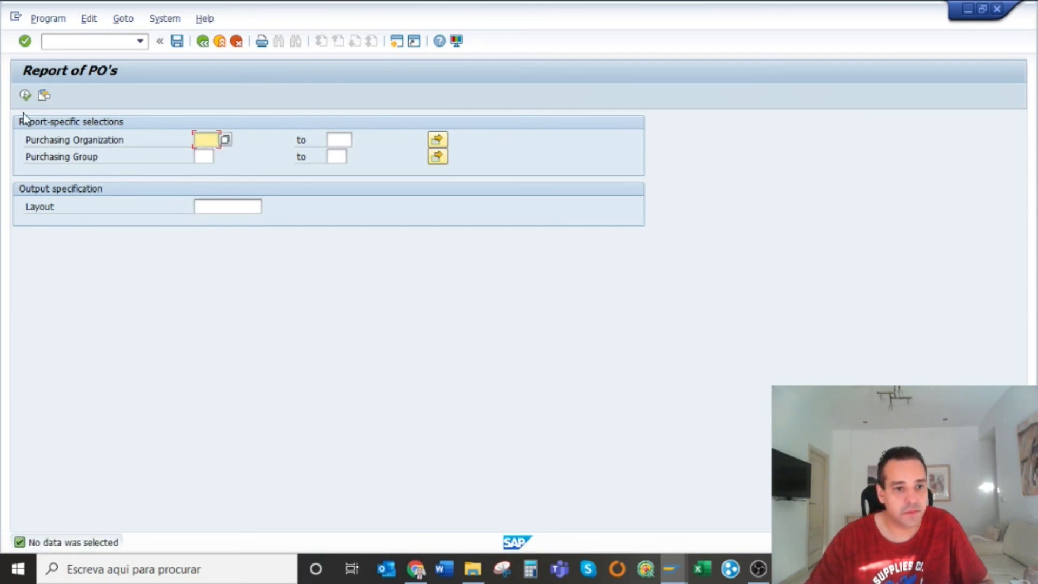
pyautogui.click(25, 96)
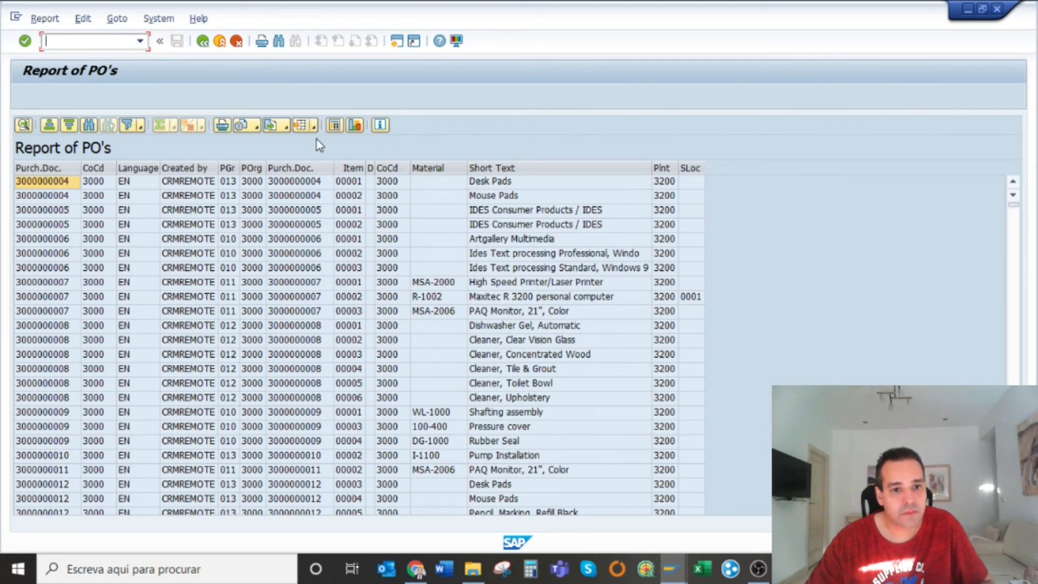
# Step: Examine the spreadsheet export formats for the report output, cancel the export and return to the selection screen
pyautogui.click(287, 126)
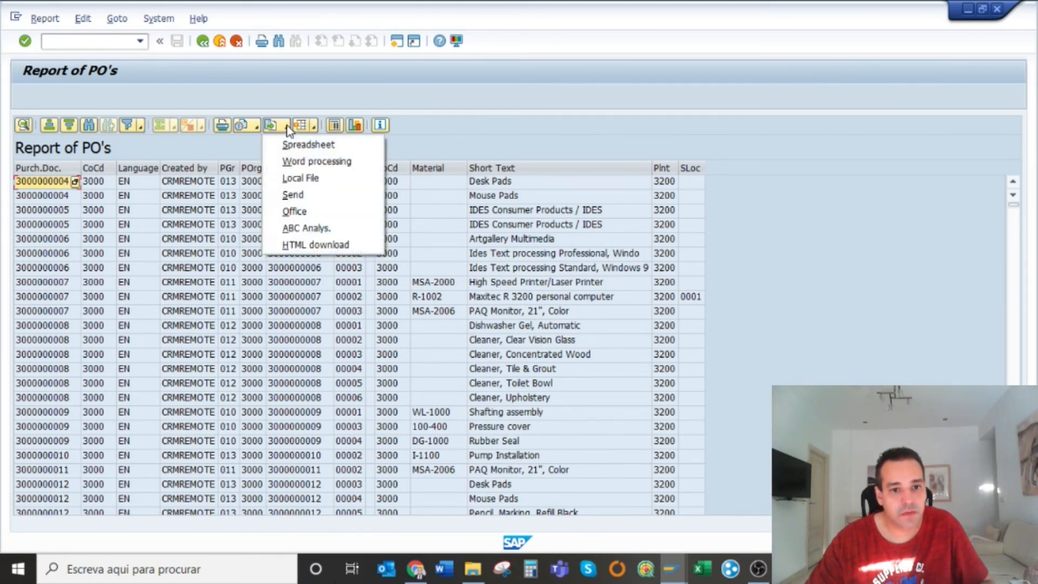
pyautogui.click(316, 150)
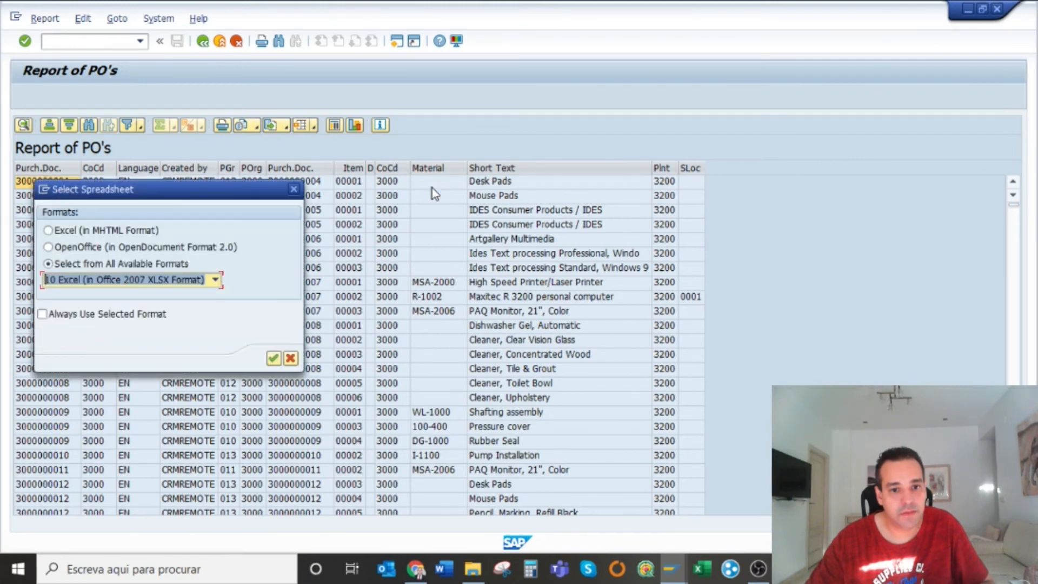
pyautogui.click(294, 191)
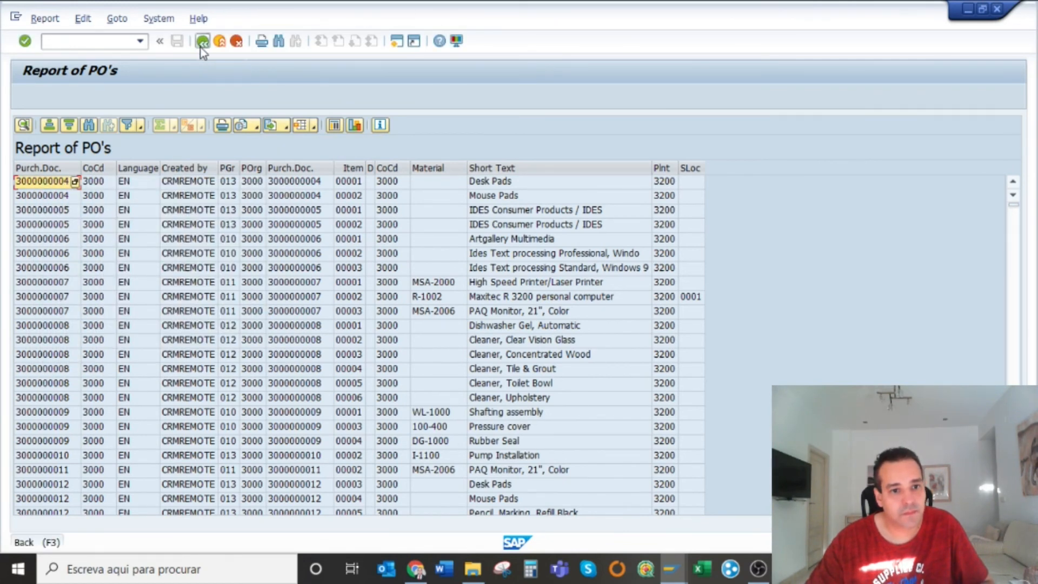
pyautogui.click(202, 44)
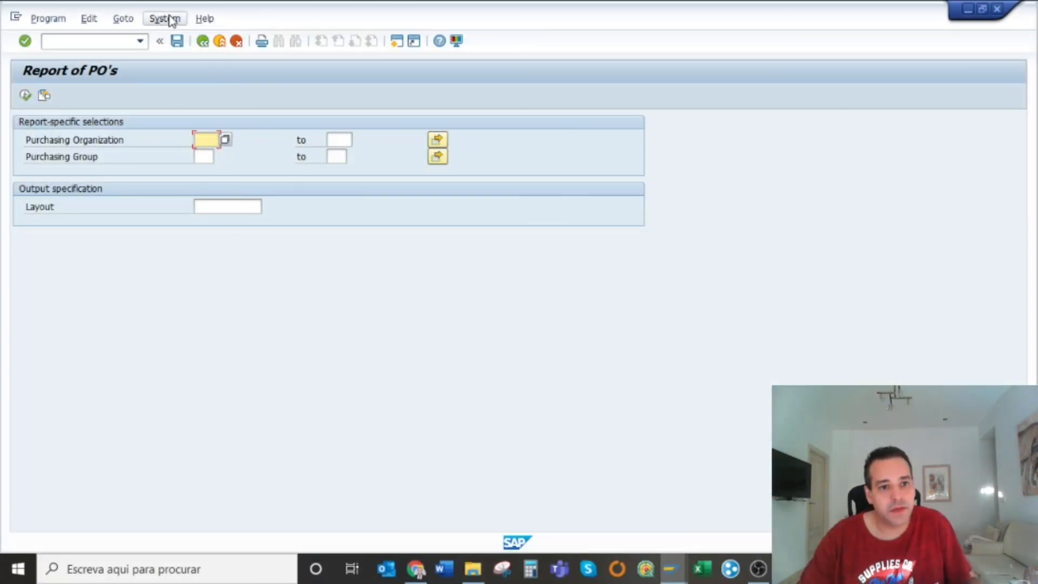
# Step: Copy the report's full program name from the system status details and close them
pyautogui.click(169, 20)
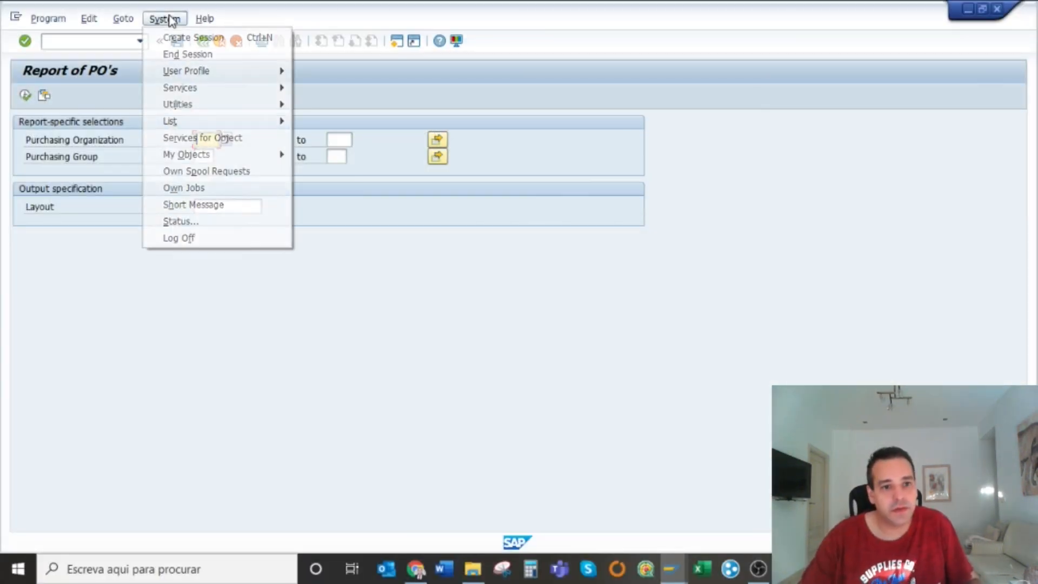
pyautogui.click(170, 21)
pyautogui.click(206, 19)
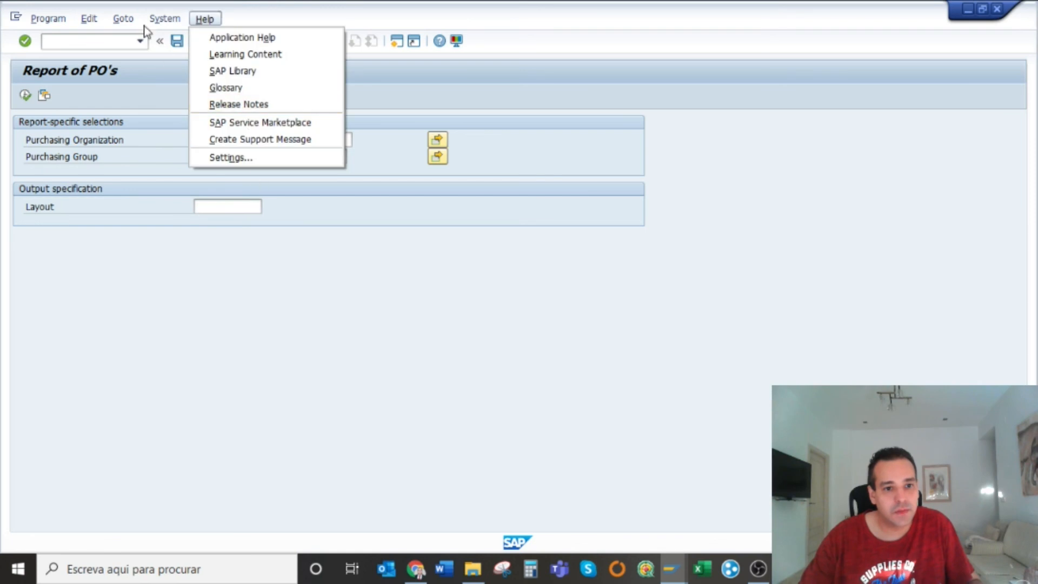
pyautogui.moveTo(182, 23)
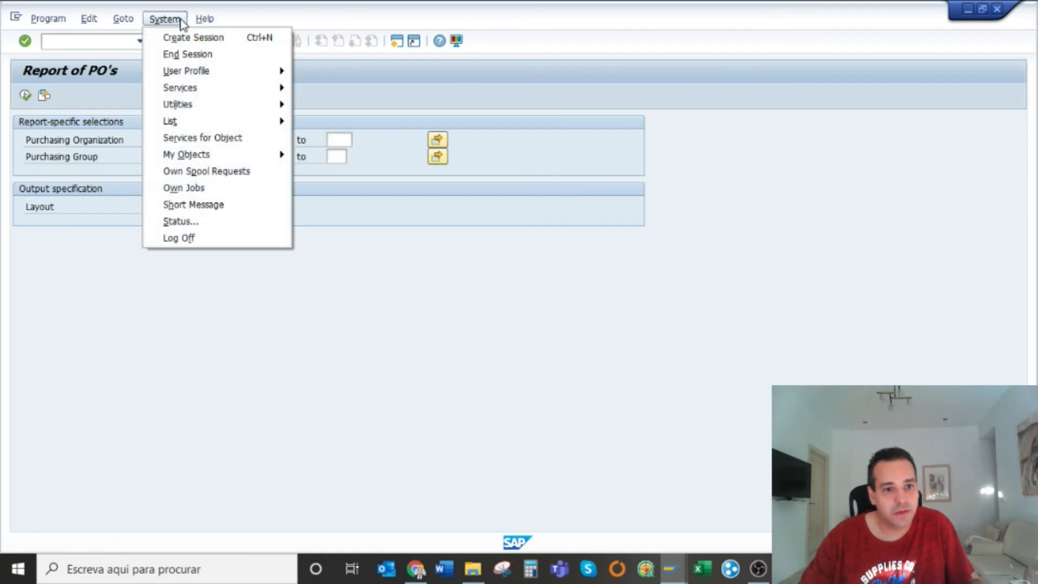
pyautogui.click(208, 224)
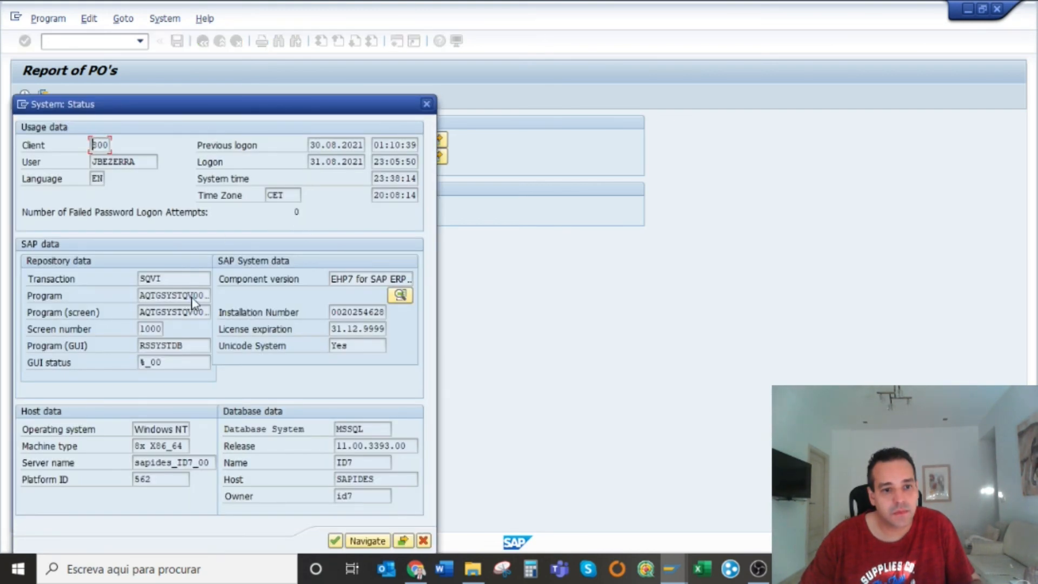
pyautogui.moveTo(212, 108); pyautogui.dragTo(325, 52)
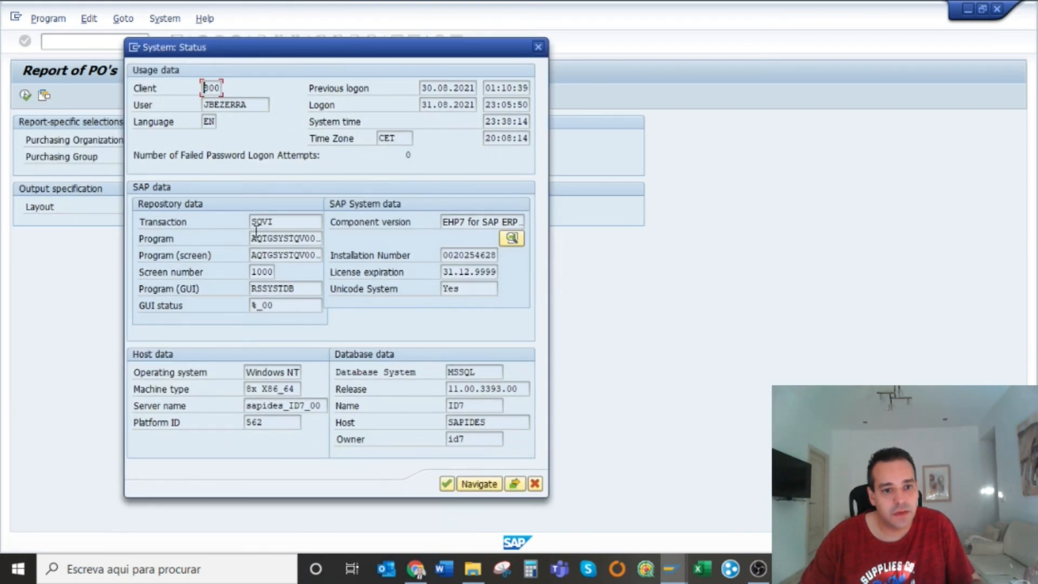
pyautogui.moveTo(253, 239); pyautogui.dragTo(322, 238)
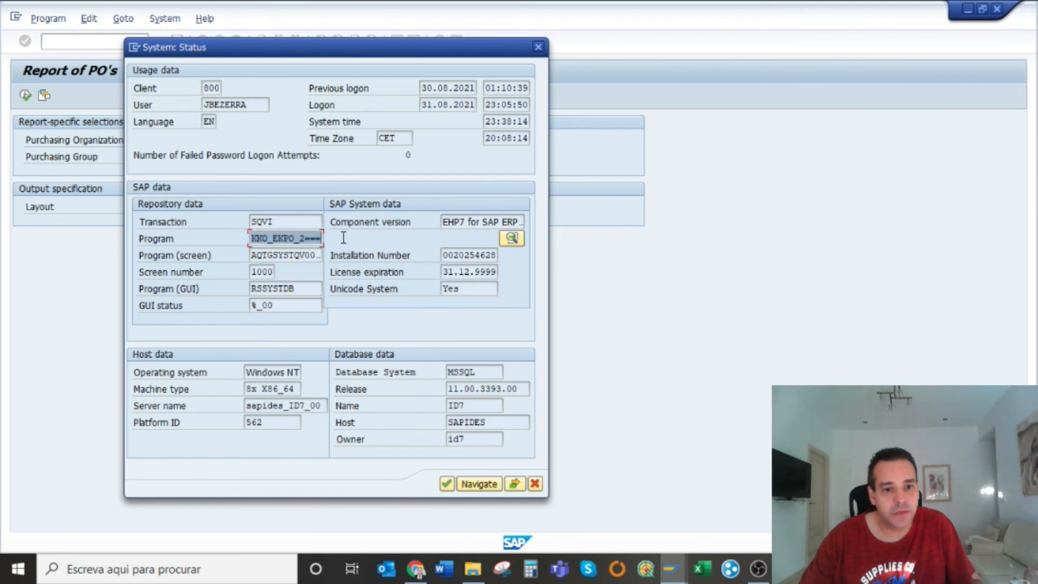
pyautogui.hotkey('ctrl', 'c')
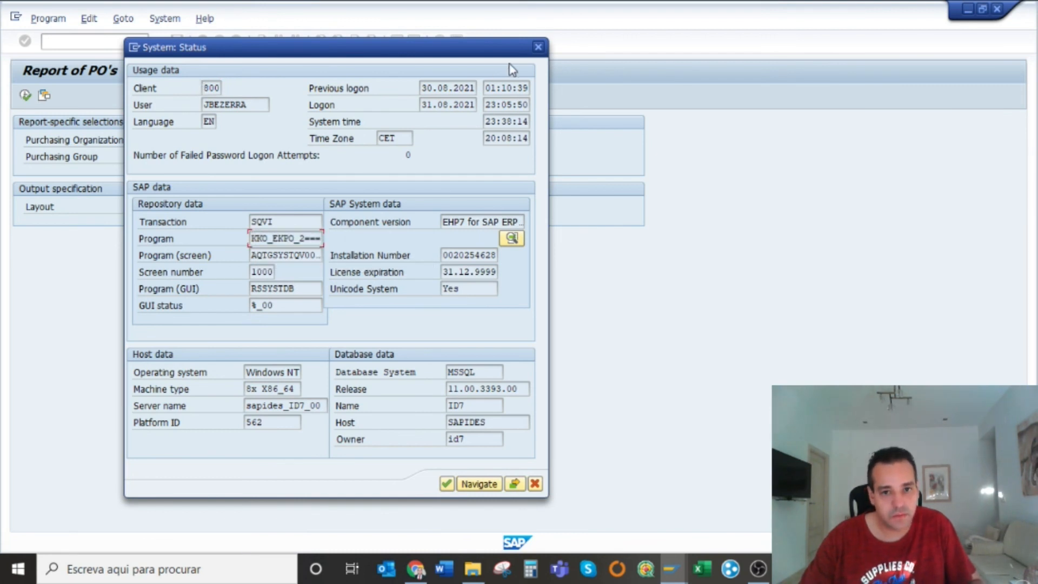
pyautogui.click(538, 48)
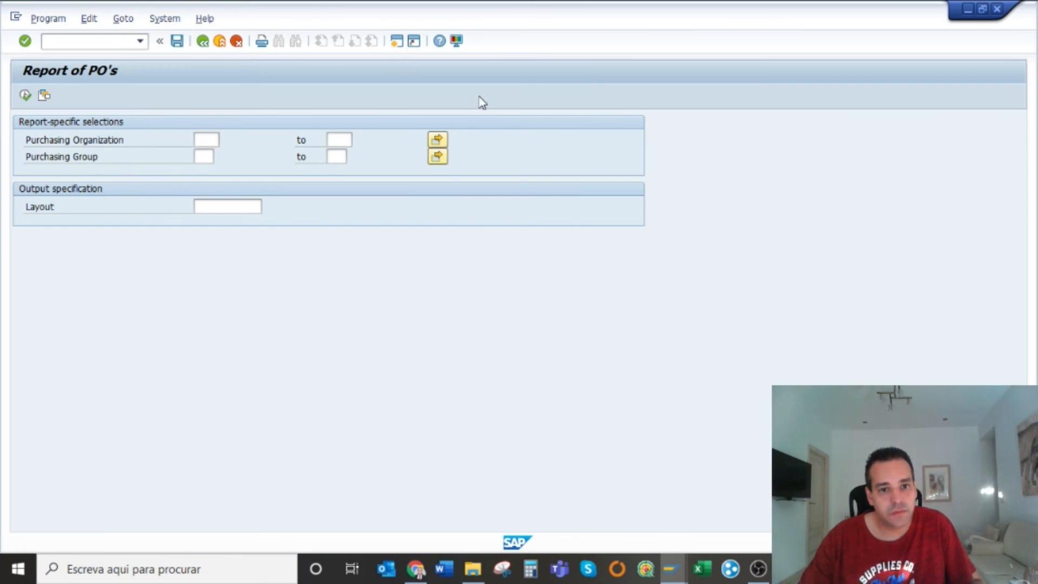
# Step: Leave the report for the SAP Easy Access screen and start the transaction start_report
pyautogui.press('F3')
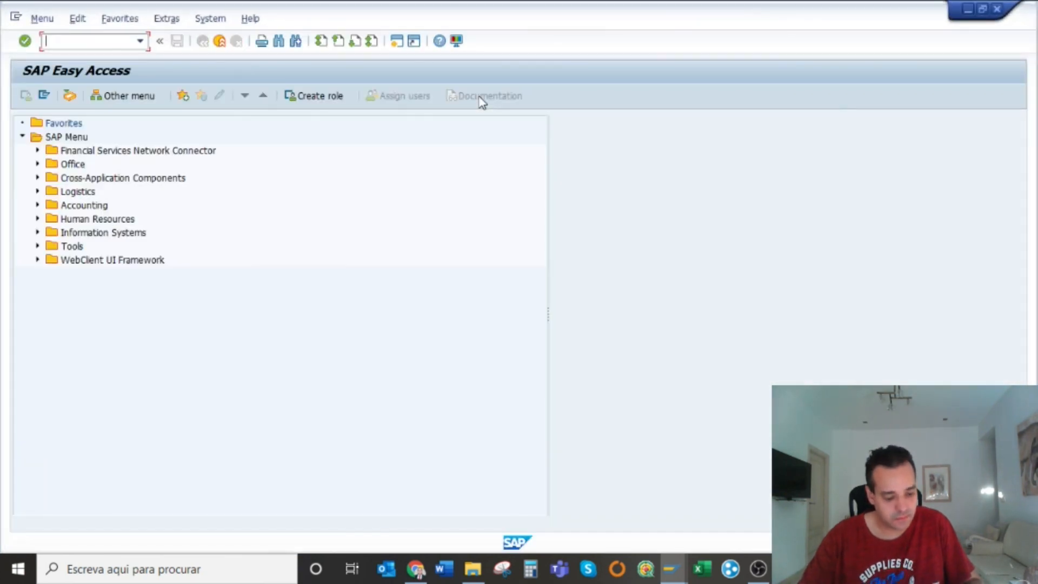
pyautogui.write('star')
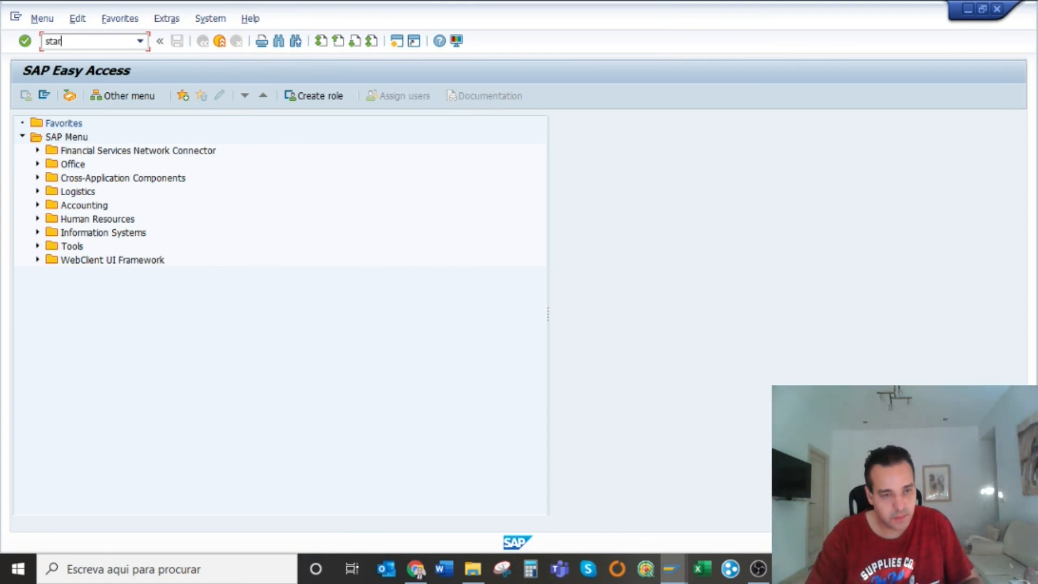
pyautogui.write('t_')
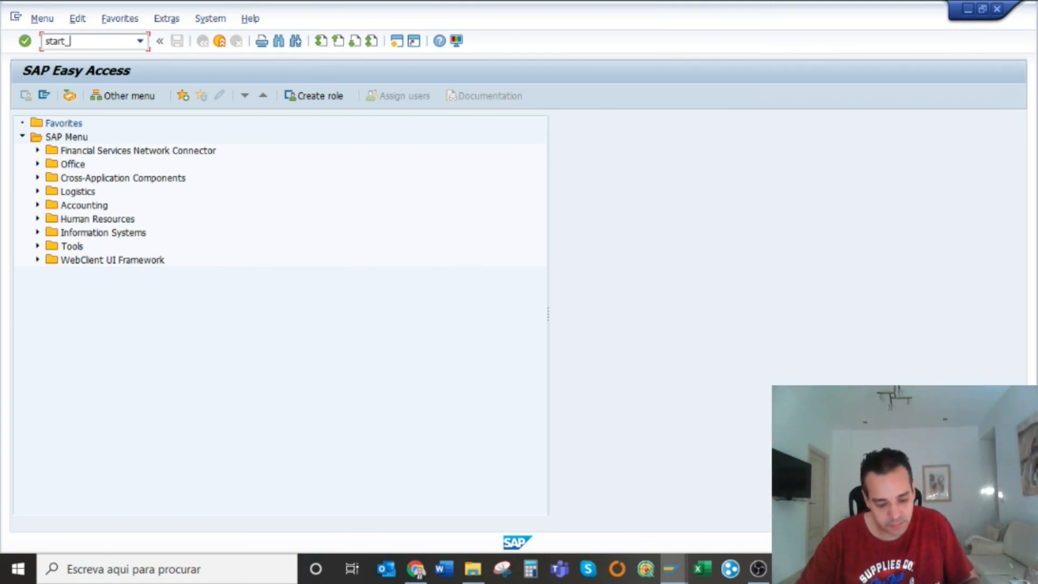
pyautogui.write('report')
pyautogui.press('Return')
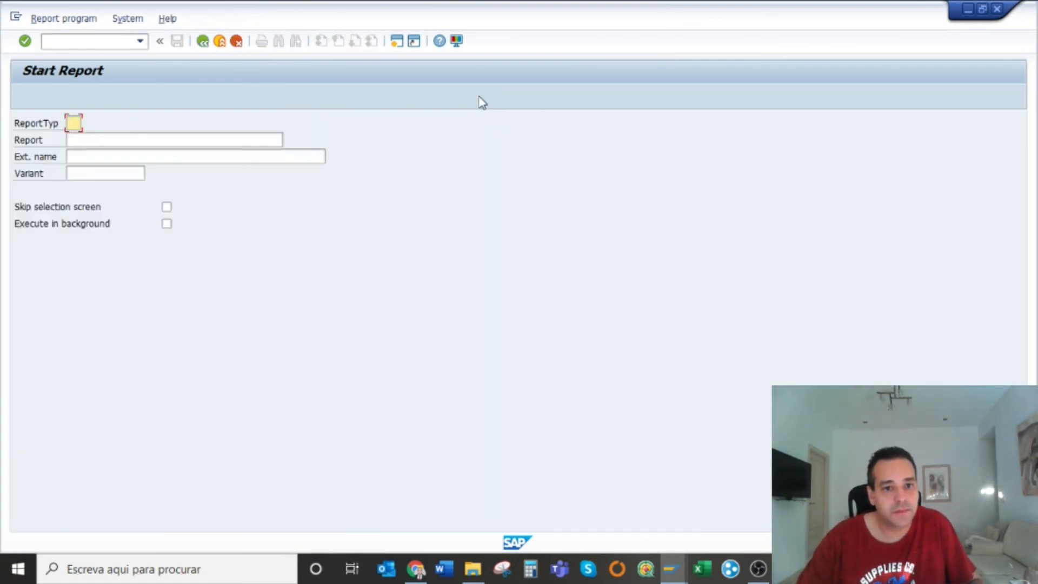
# Step: Enter the copied program name AQTGSYSTQV000053EKKO_EKPO_2=== as the report and start it
pyautogui.click(83, 140)
pyautogui.hotkey('ctrl', 'v')
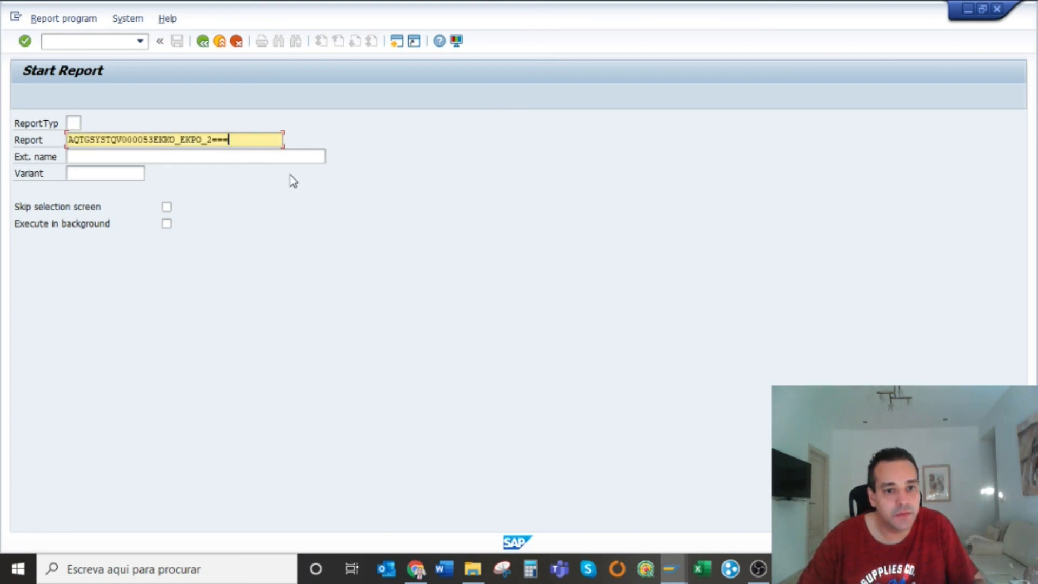
pyautogui.click(22, 43)
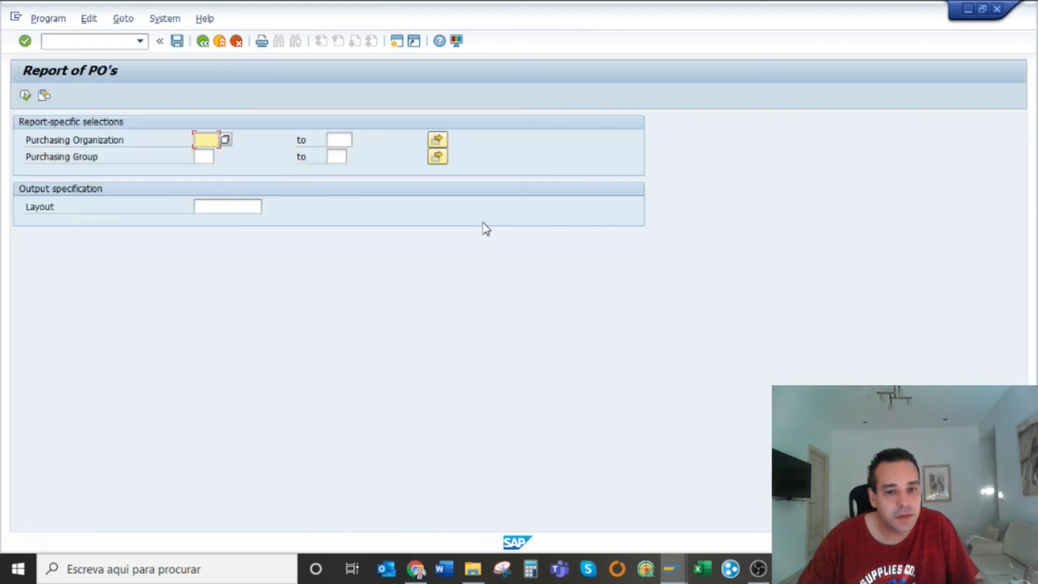